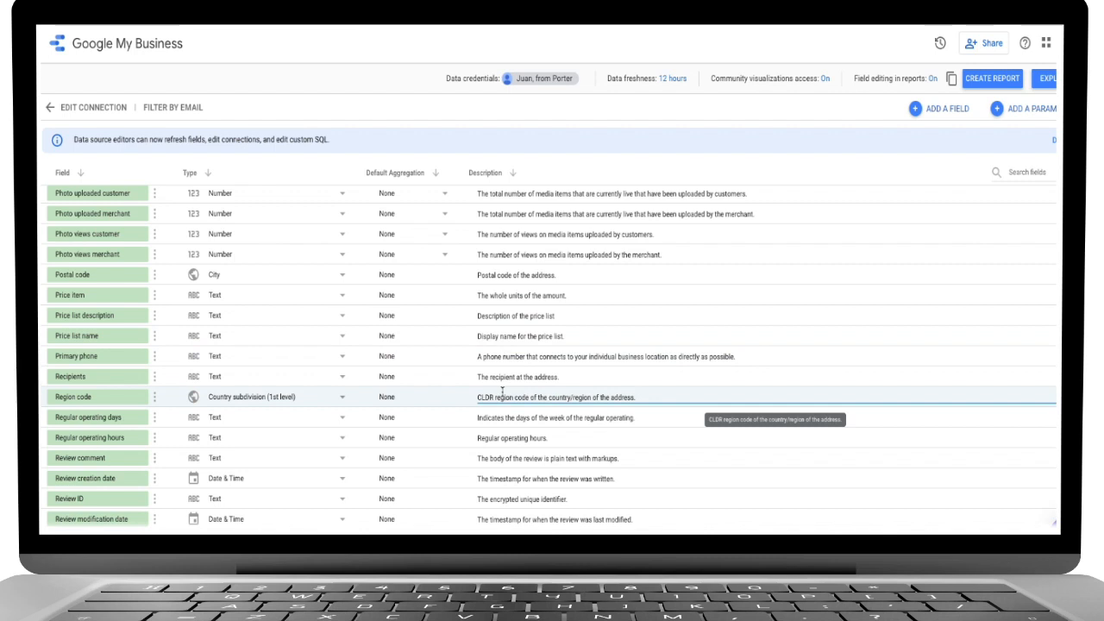
# Edit the Google My Business data source's connection and try to reconnect with no location selected.
pyautogui.click(52, 107)
pyautogui.click(158, 334)
pyautogui.click(113, 334)
pyautogui.click(1046, 79)
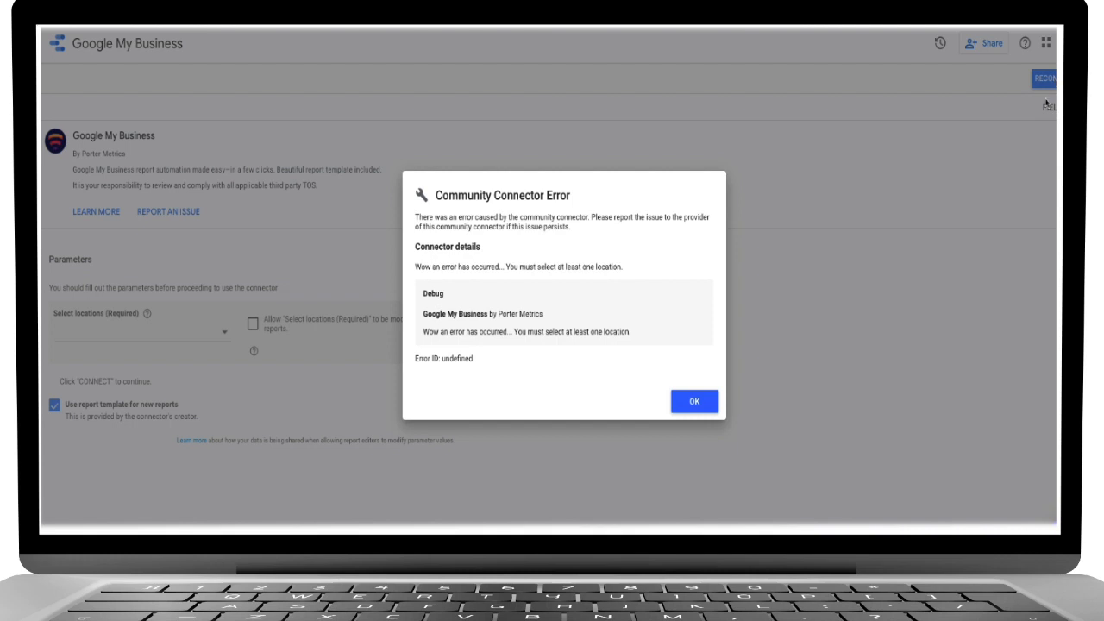
pyautogui.click(695, 404)
# Select ALL LOCATIONS for the connection, reconnect, and continue to the list of available fields.
pyautogui.click(181, 332)
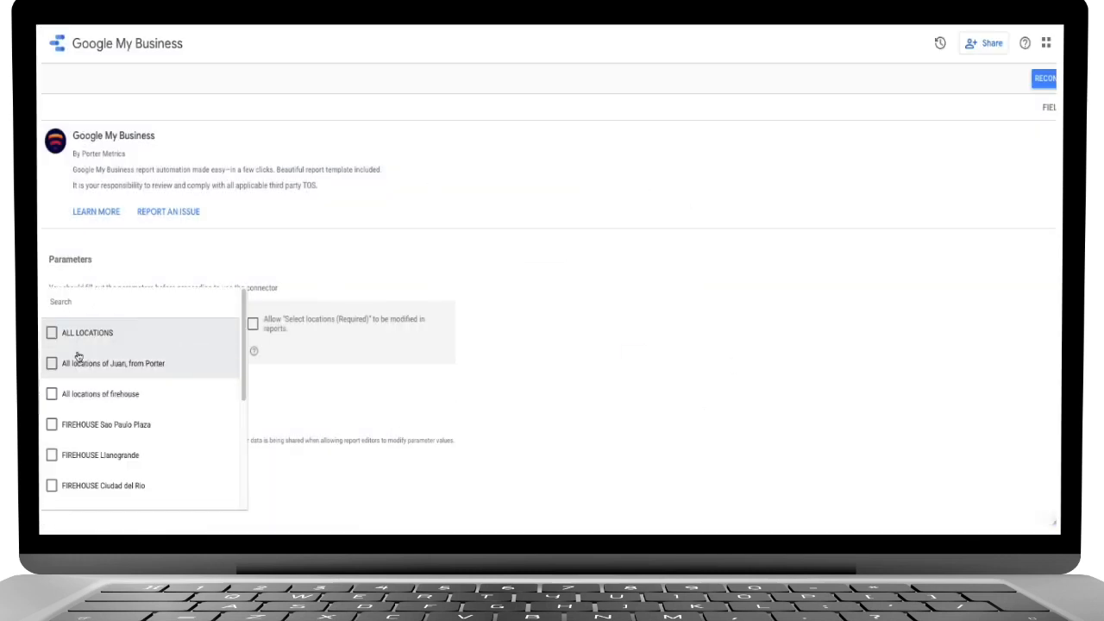
pyautogui.click(51, 333)
pyautogui.click(1045, 78)
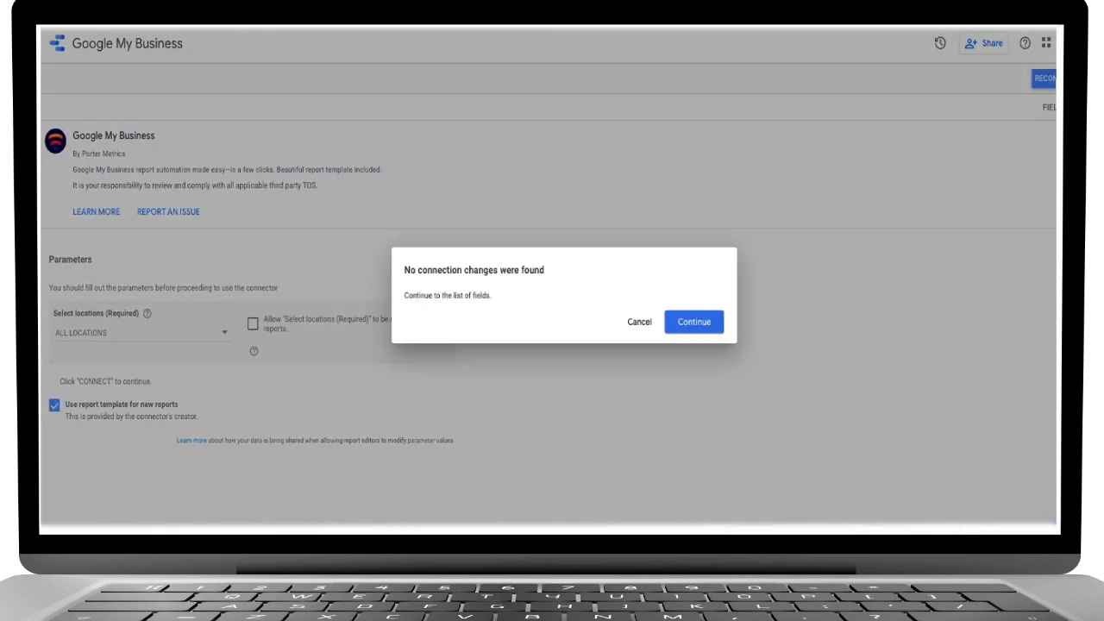
pyautogui.click(700, 319)
pyautogui.scroll(-10, 345, 368)
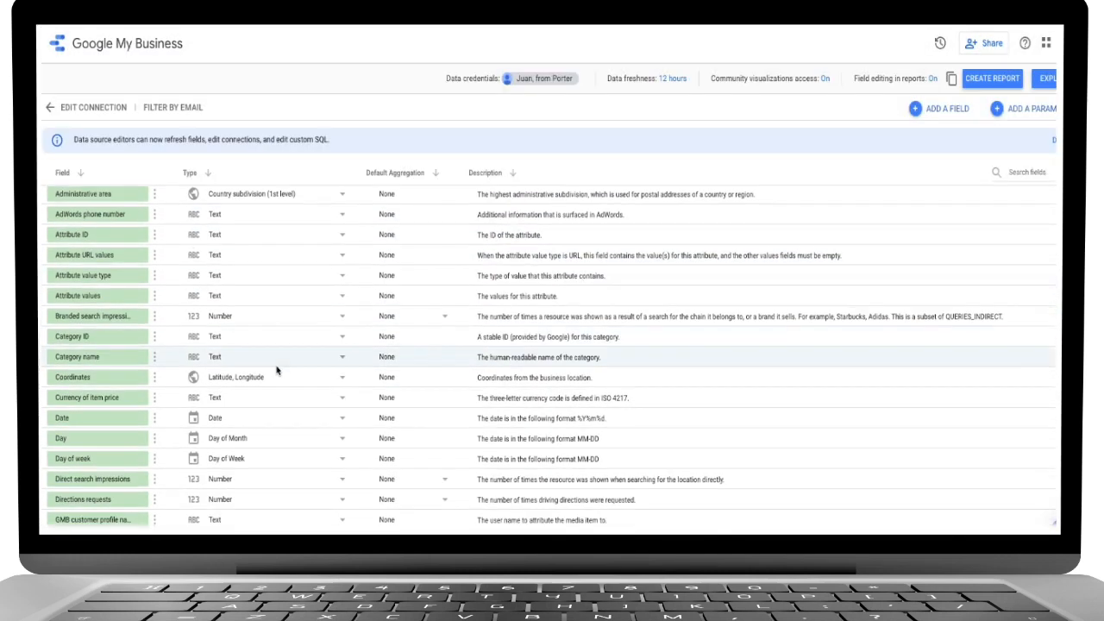
pyautogui.scroll(-15, 285, 377)
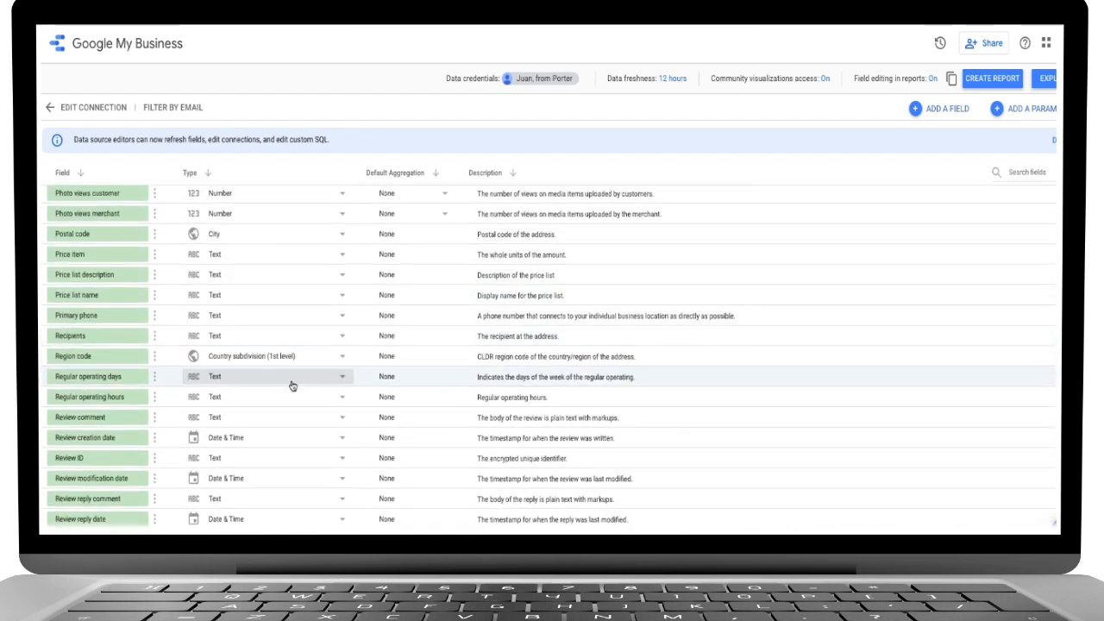
pyautogui.scroll(-10, 521, 420)
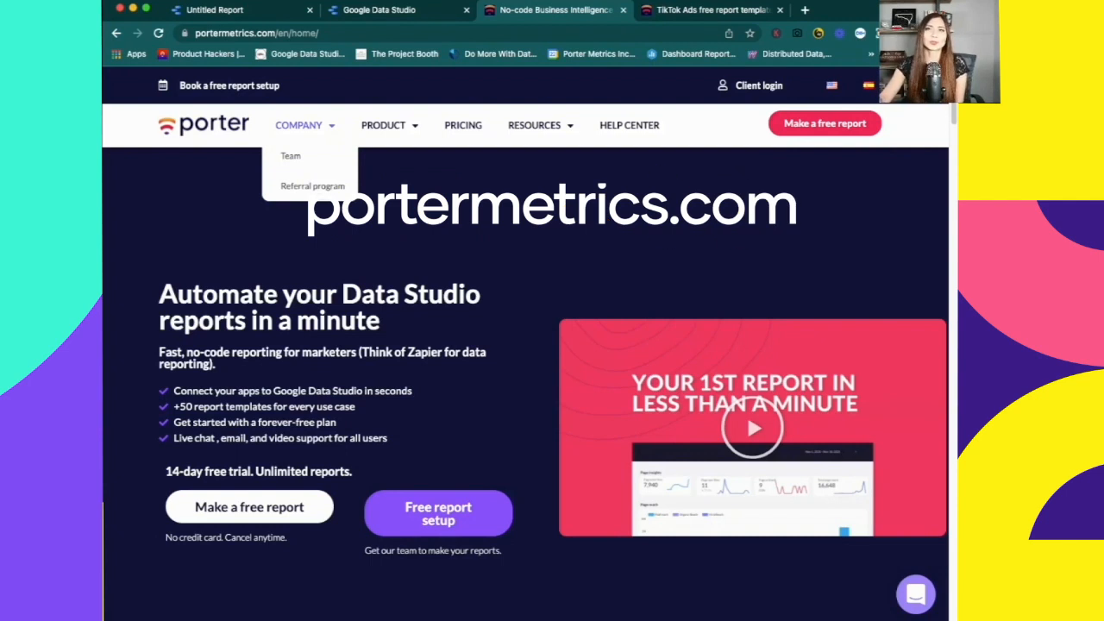
# Switch to the Porter Metrics website and open its Google Business Profile (GMB) connector for Google Data Studio.
pyautogui.moveTo(389, 126)
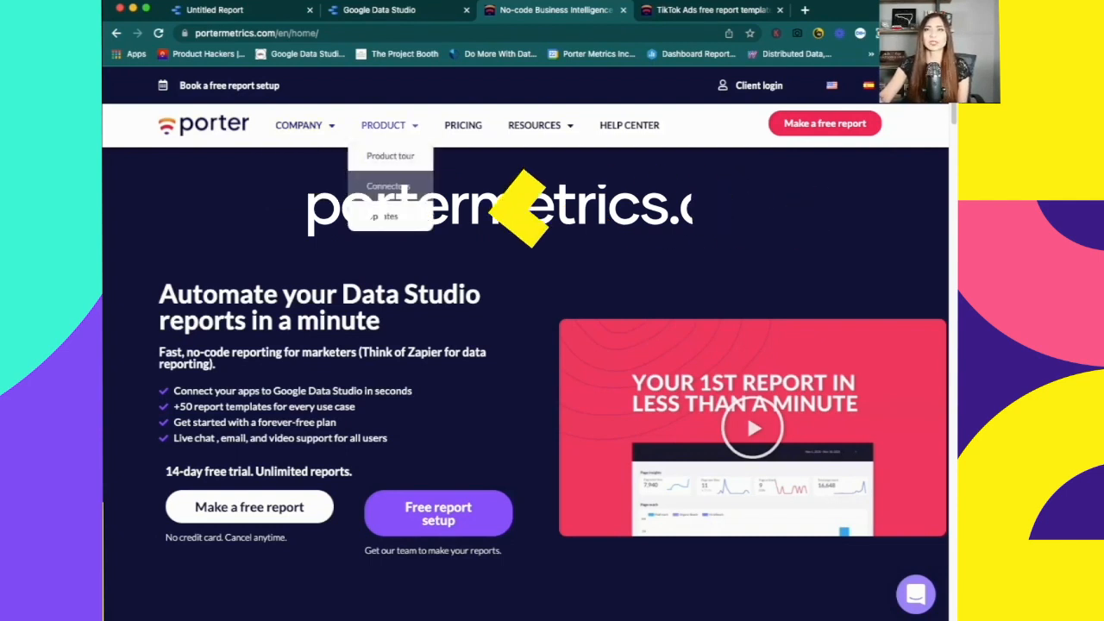
pyautogui.click(389, 185)
pyautogui.scroll(-10, 518, 388)
pyautogui.click(226, 456)
pyautogui.click(289, 387)
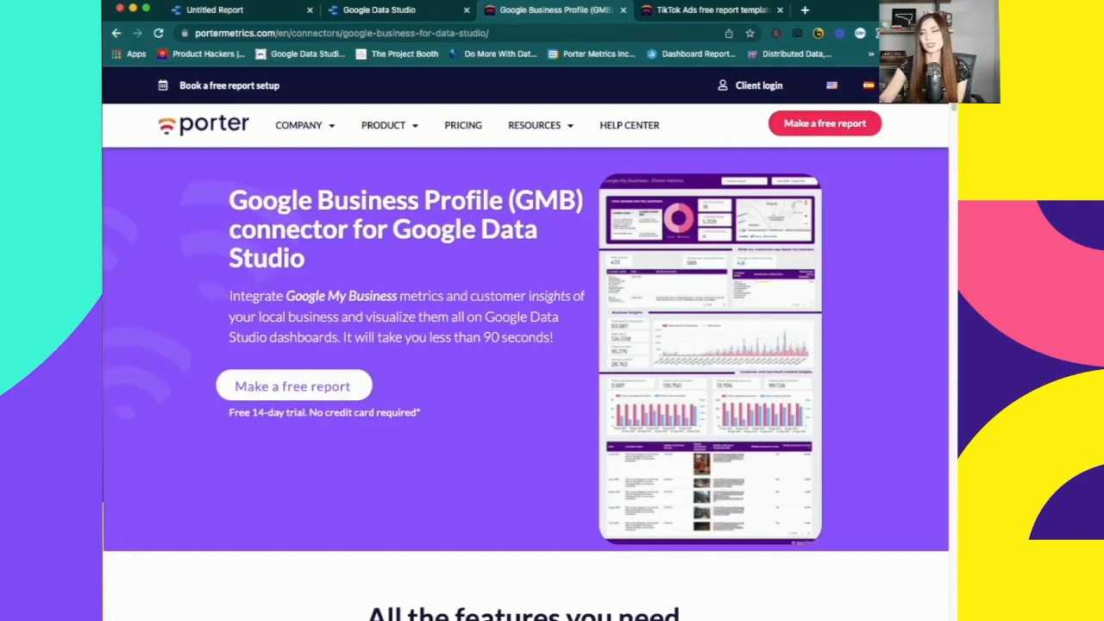
# Authorize the Google My Business connector for a free report and connect the new data source with ALL LOCATIONS.
pyautogui.scroll(-5, 526, 345)
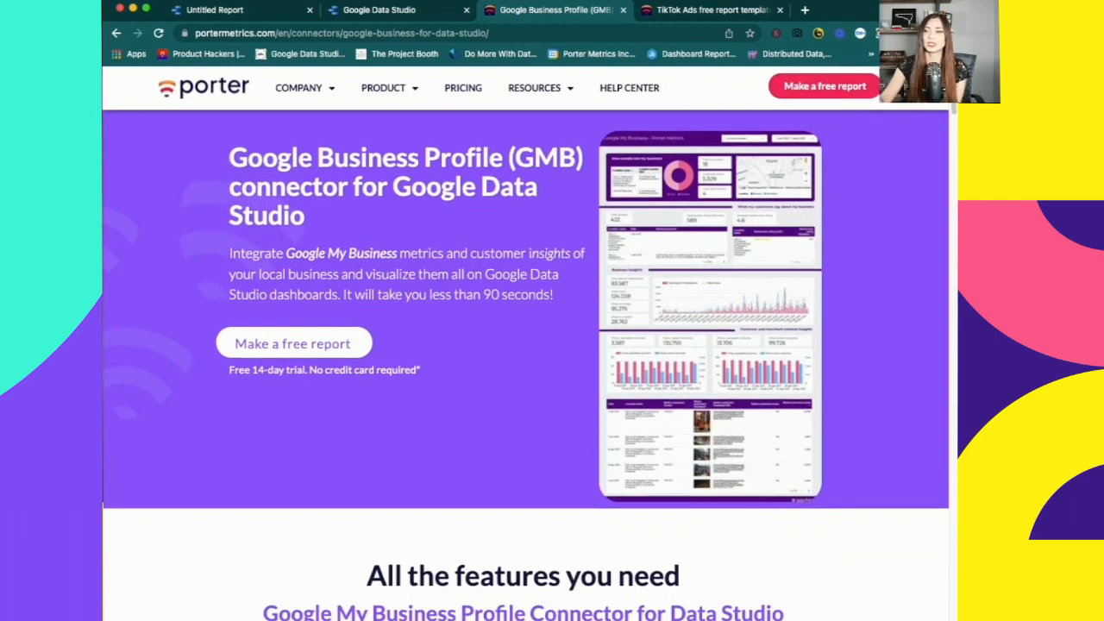
pyautogui.scroll(-5, 526, 362)
pyautogui.scroll(3, 526, 363)
pyautogui.scroll(5, 526, 362)
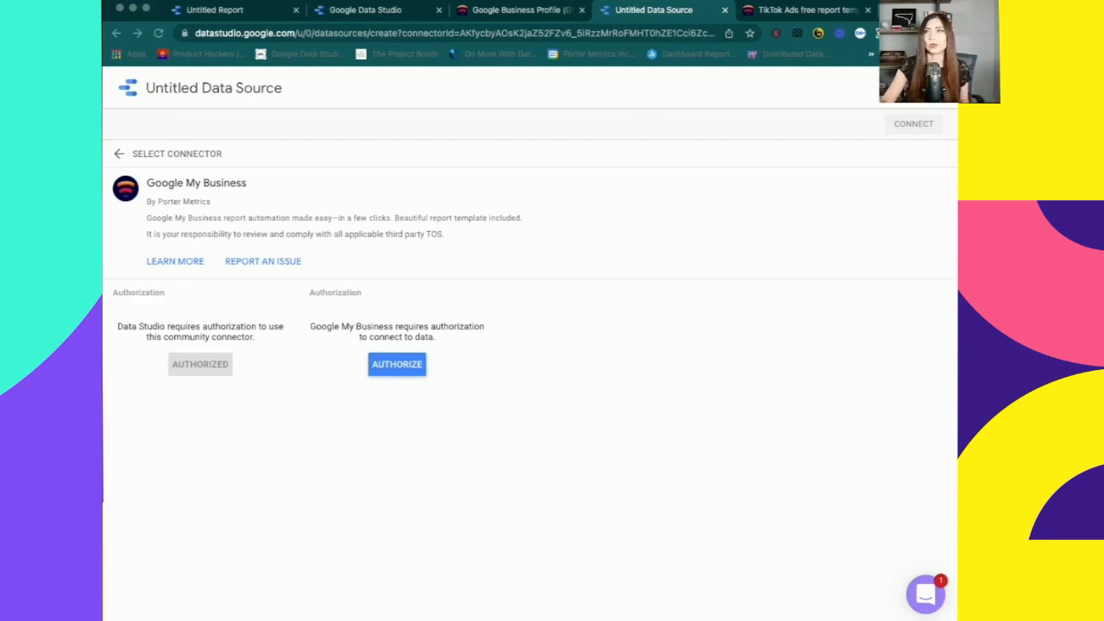
pyautogui.click(384, 369)
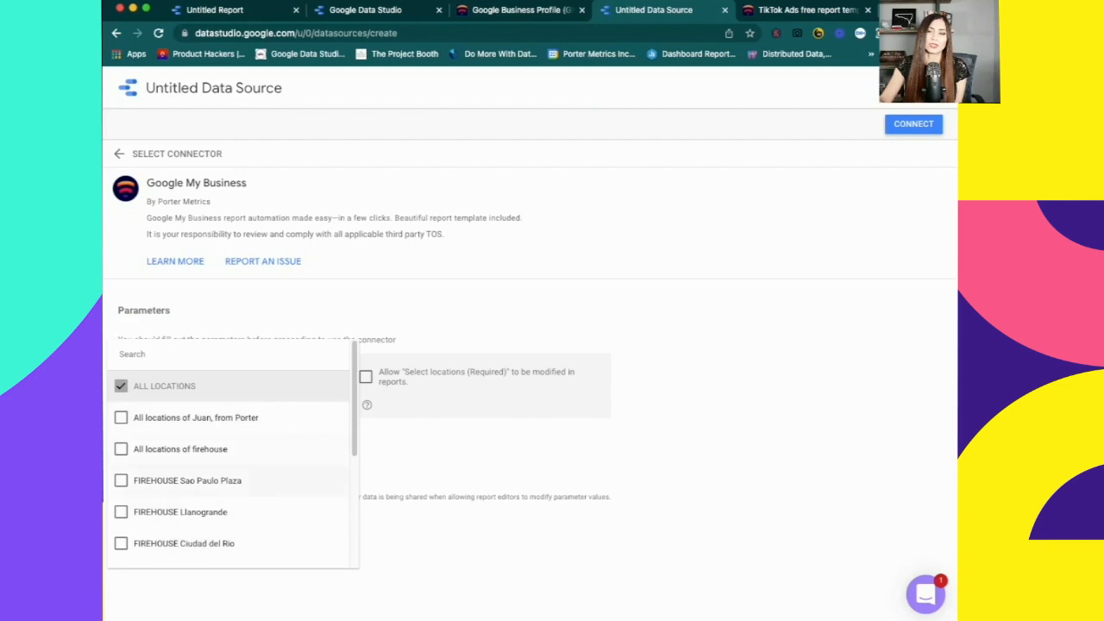
pyautogui.click(914, 124)
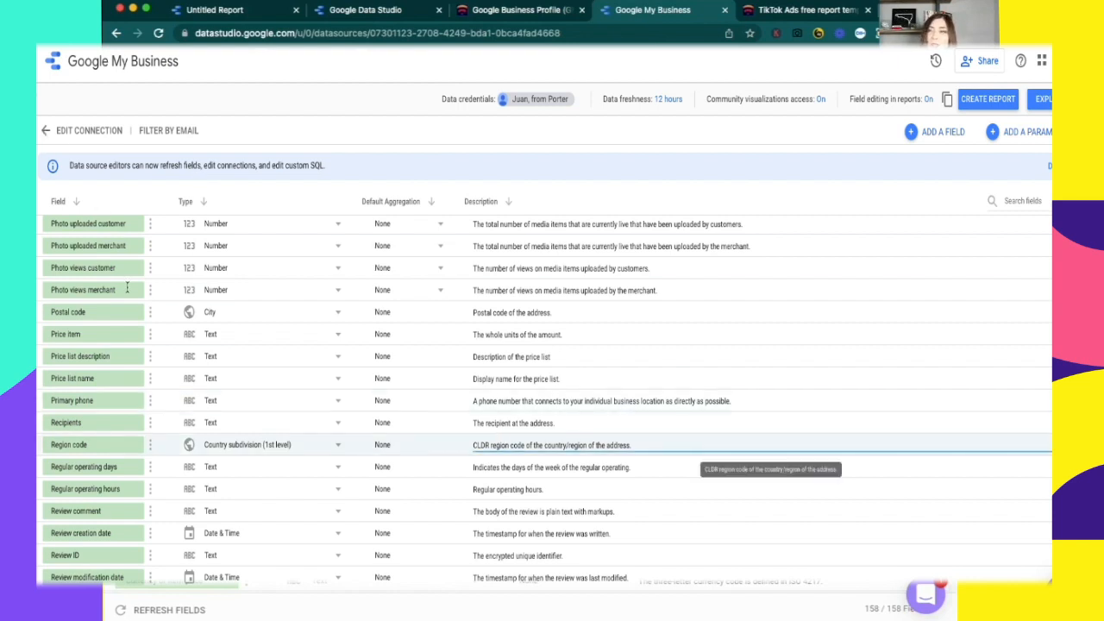
# Reopen the data source's connection settings, clear ALL LOCATIONS and try to reconnect without a location.
pyautogui.click(46, 130)
pyautogui.click(150, 377)
pyautogui.click(113, 376)
pyautogui.press('Escape')
pyautogui.click(1041, 99)
pyautogui.click(690, 460)
# Restore ALL LOCATIONS in the required locations parameter, reconnect, and look through the data source's fields.
pyautogui.click(86, 375)
pyautogui.click(47, 375)
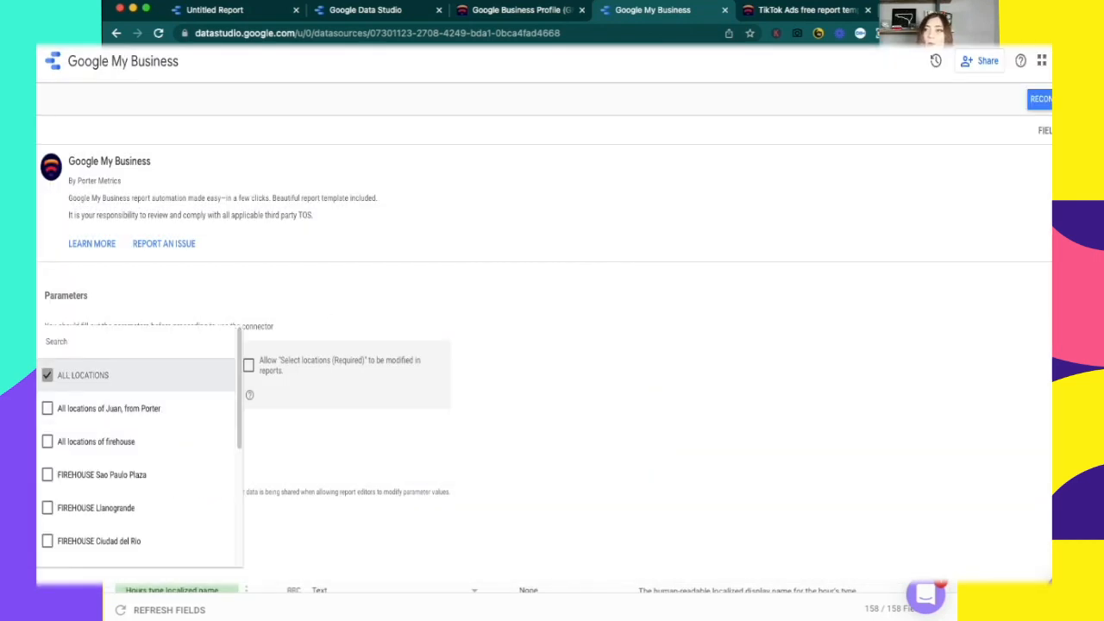
pyautogui.press('Escape')
pyautogui.click(1041, 100)
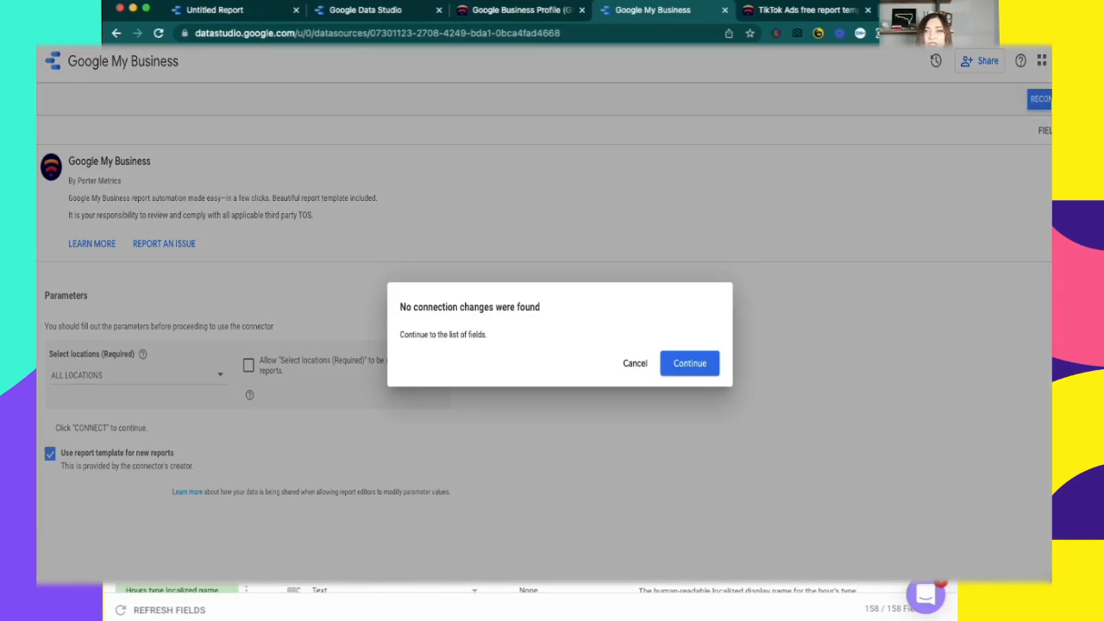
pyautogui.click(690, 363)
pyautogui.scroll(-10, 337, 414)
pyautogui.scroll(-20, 280, 423)
pyautogui.moveTo(490, 377); pyautogui.dragTo(524, 502)
pyautogui.scroll(-15, 230, 488)
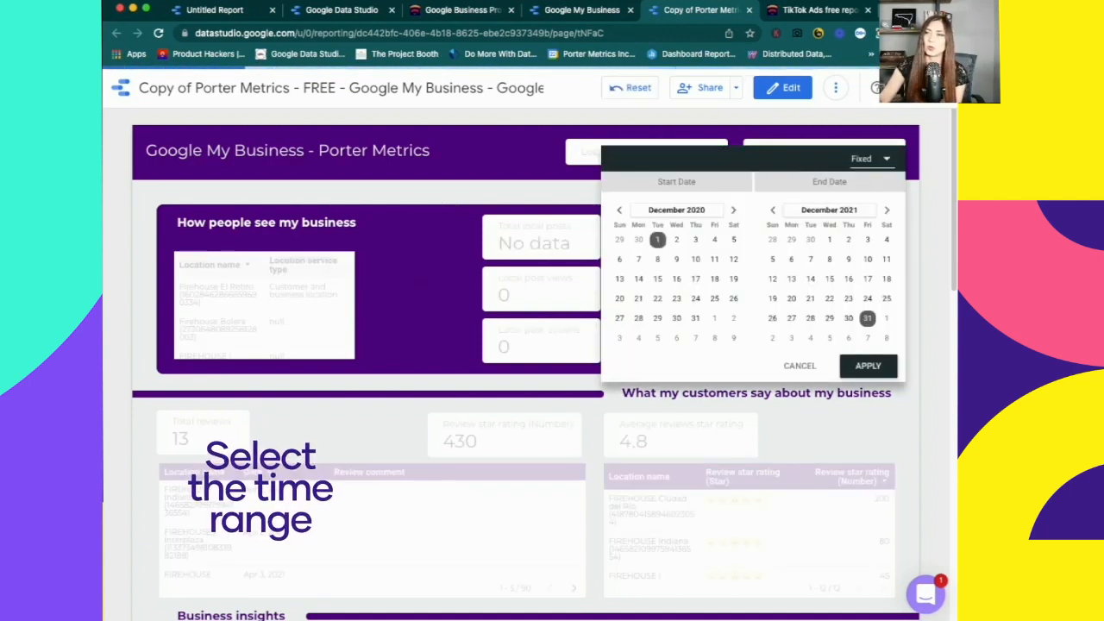
# Apply the fixed date range Dec 1, 2020 to Dec 31, 2021 to the Google My Business report and review its sections.
pyautogui.click(867, 365)
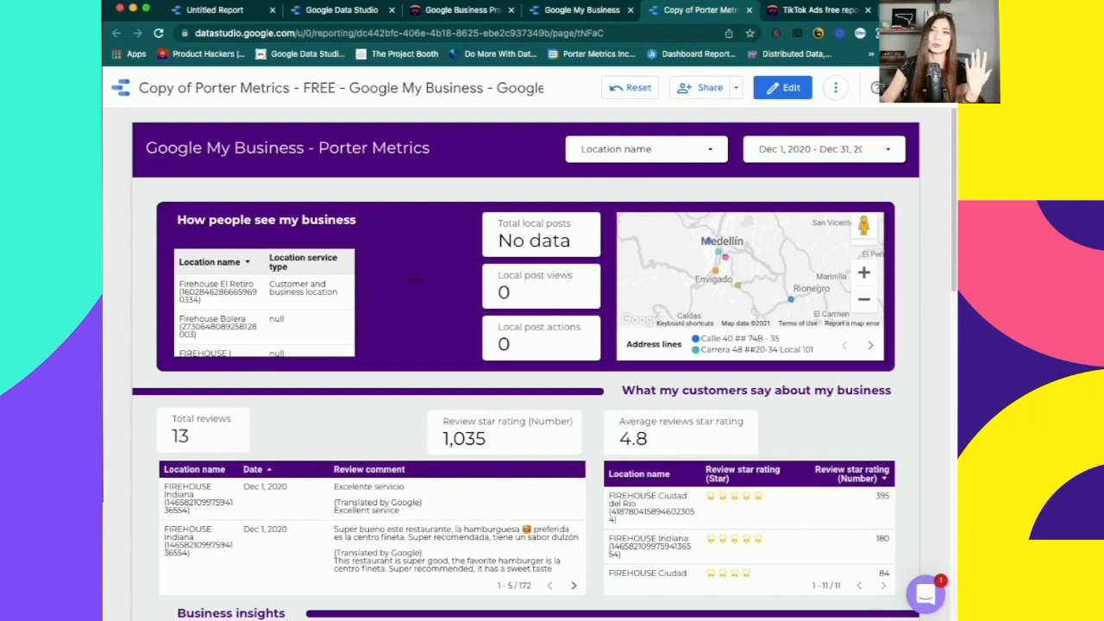
pyautogui.scroll(-3, 526, 363)
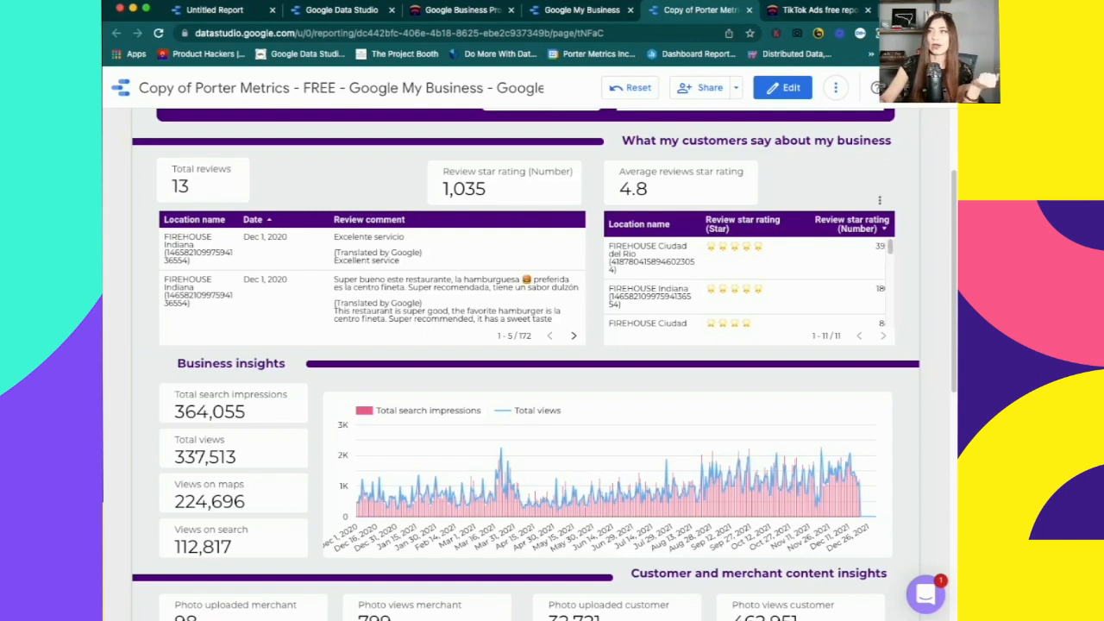
pyautogui.scroll(-3, 289, 164)
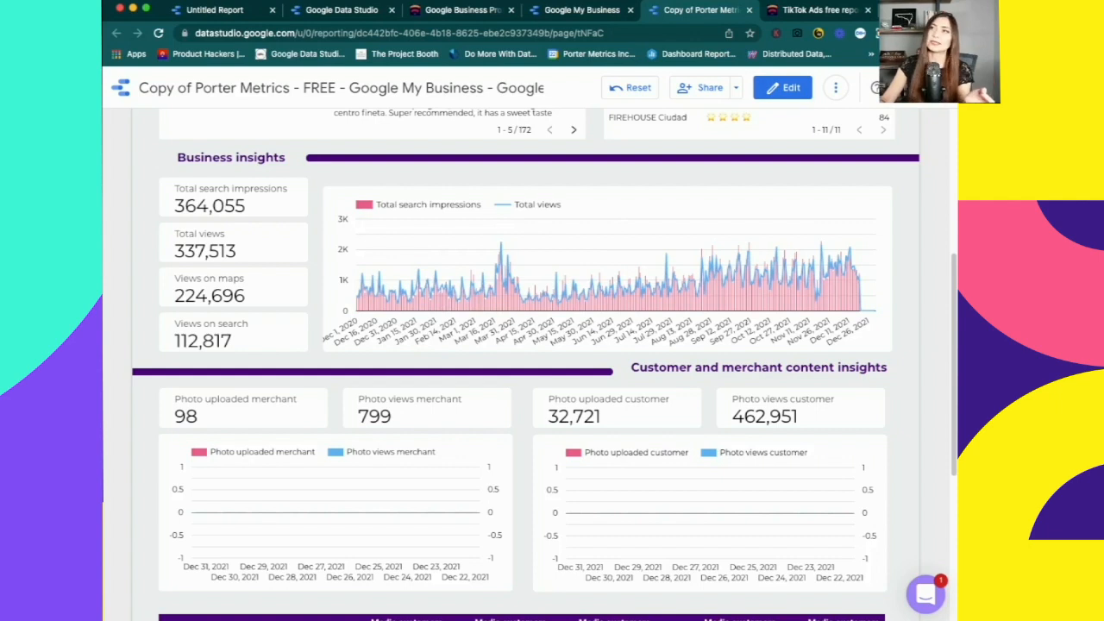
# In edit mode, add the Views on maps metric to the Business insights time series and show series #1 as bars on the right axis.
pyautogui.click(782, 88)
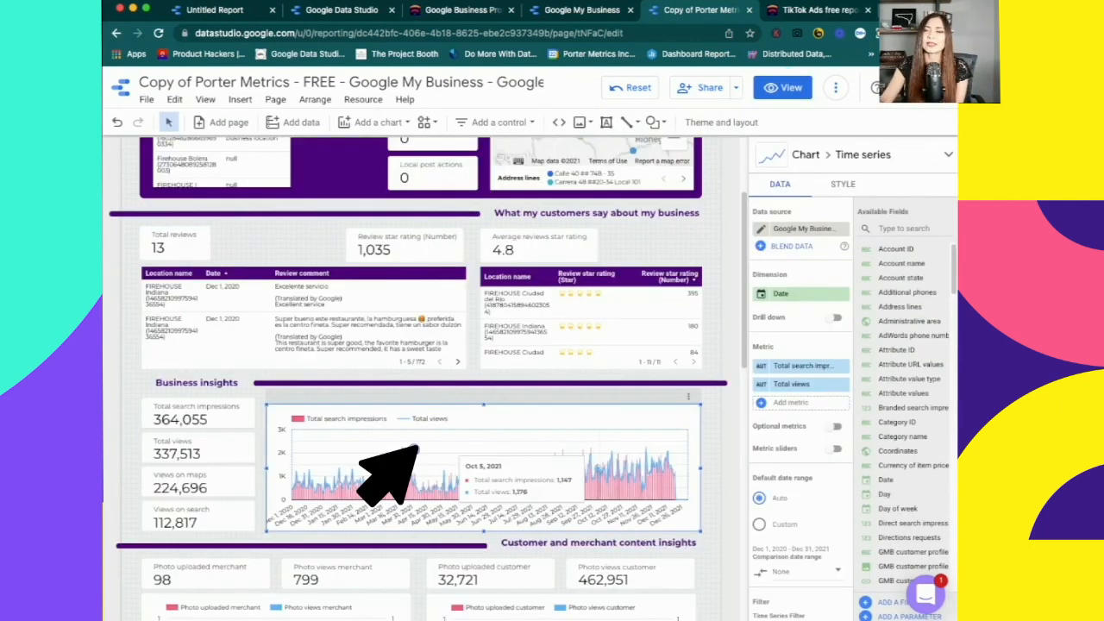
pyautogui.click(412, 451)
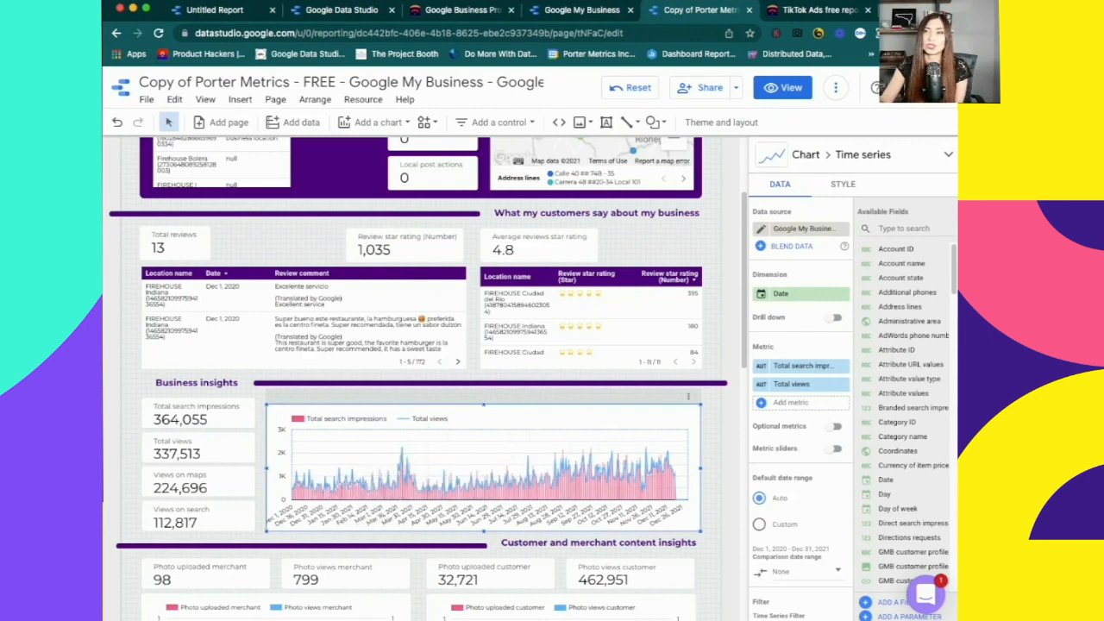
pyautogui.scroll(-2, 806, 309)
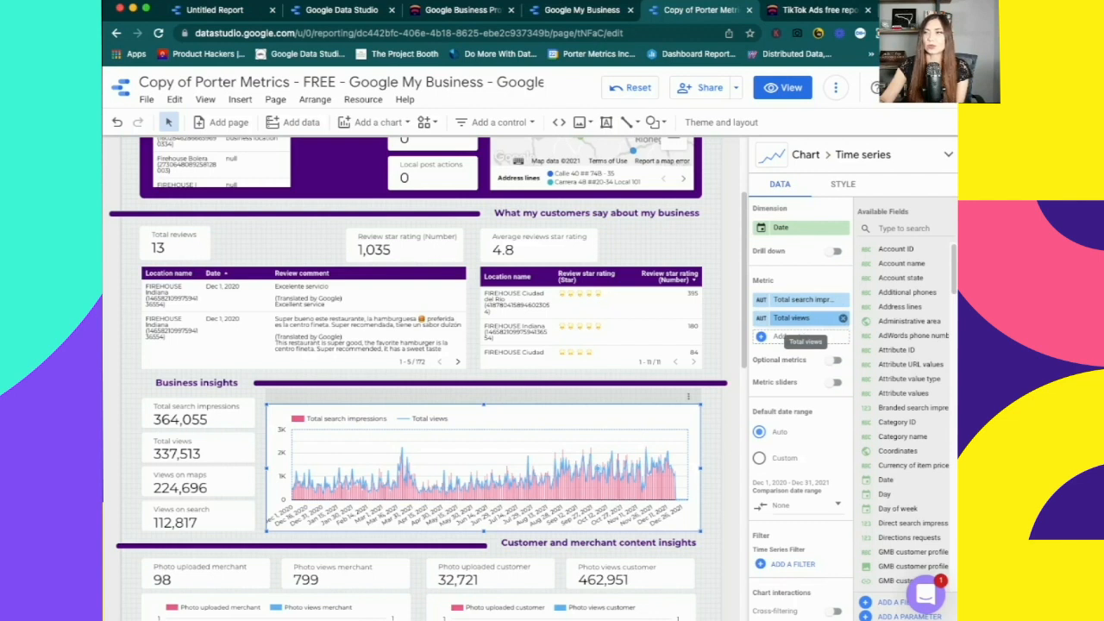
pyautogui.write('vi')
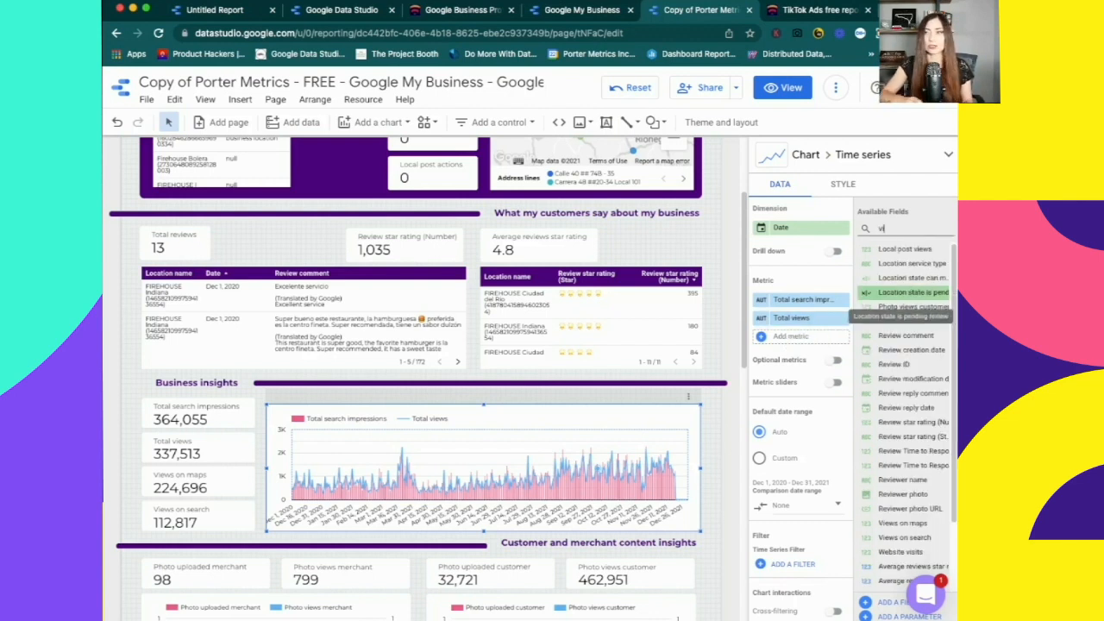
pyautogui.write('d')
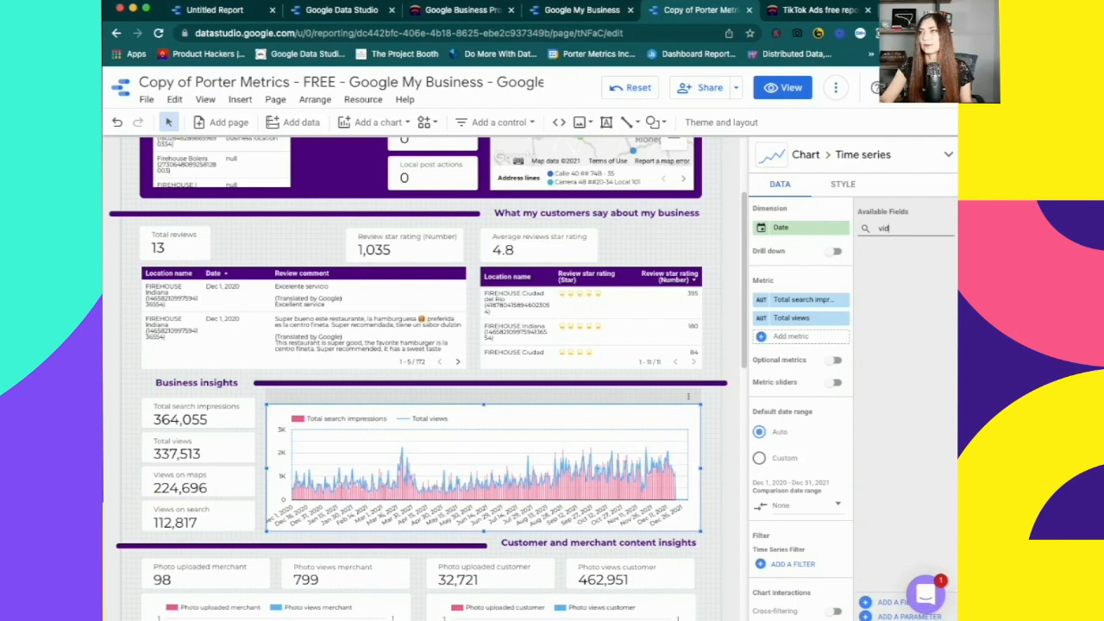
pyautogui.press('BackSpace')
pyautogui.write('ew')
pyautogui.click(903, 494)
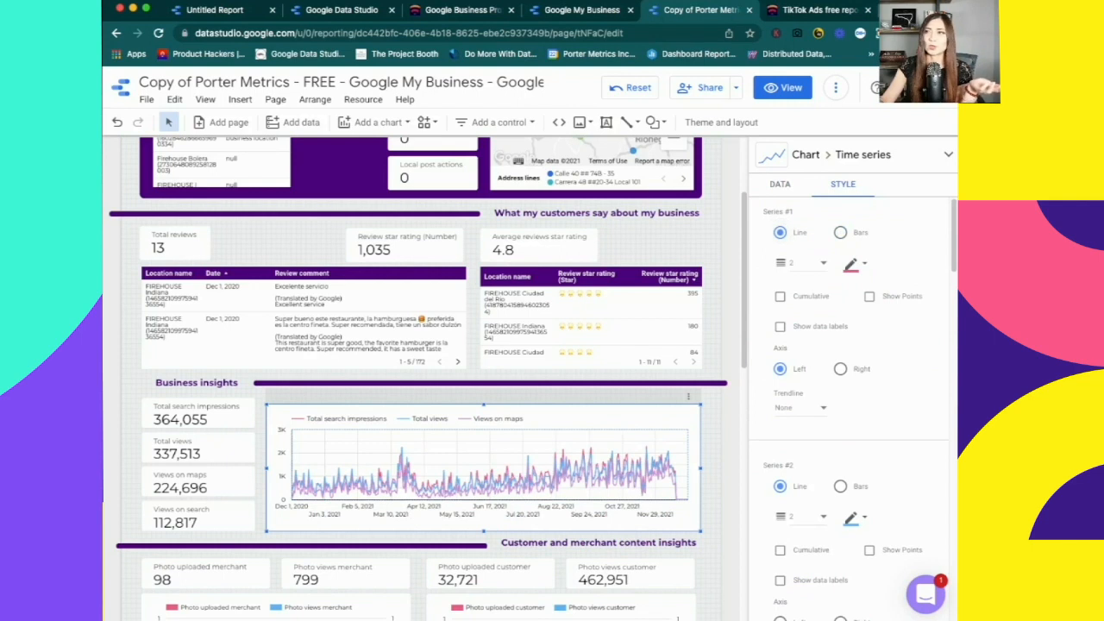
pyautogui.click(840, 232)
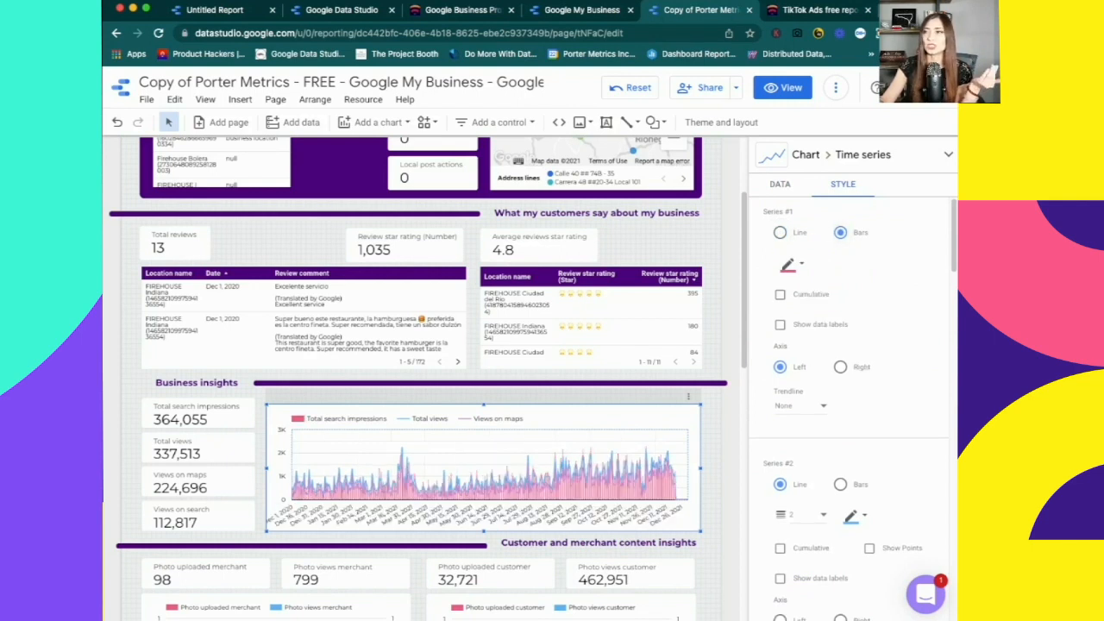
pyautogui.click(840, 367)
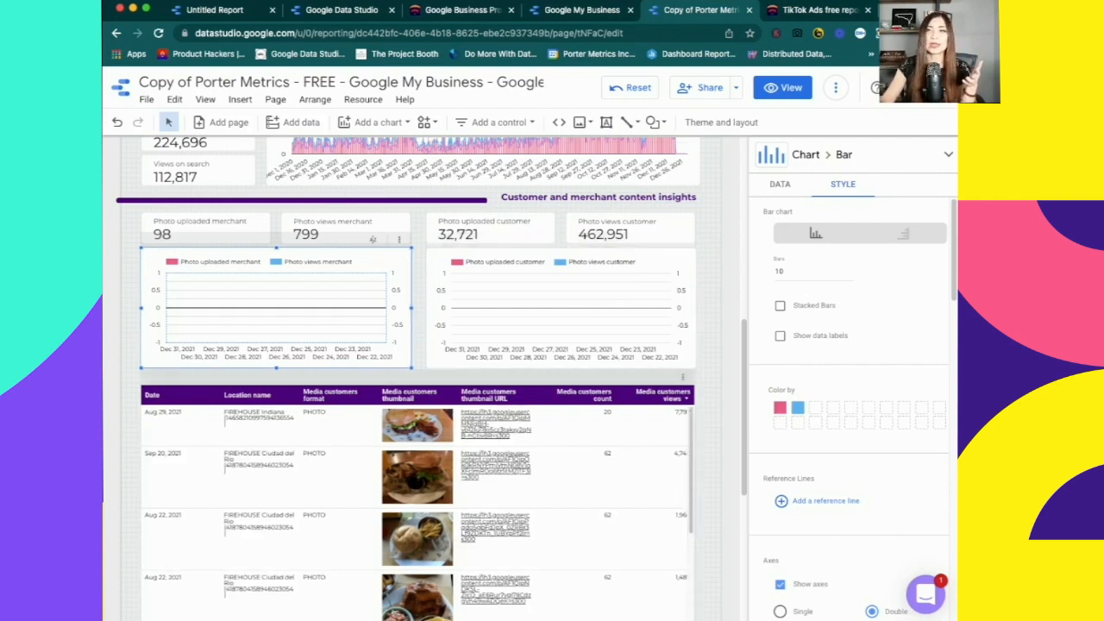
# Examine the merchant and customer scorecards for uploaded photos and photo views under Customer and merchant content insights.
pyautogui.click(207, 229)
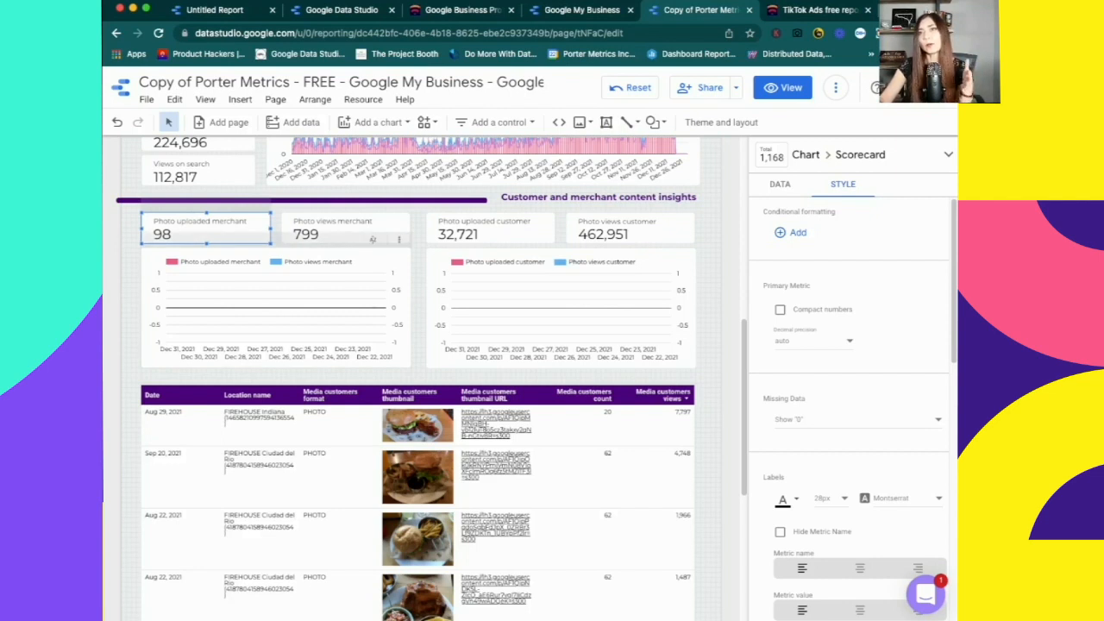
pyautogui.click(373, 240)
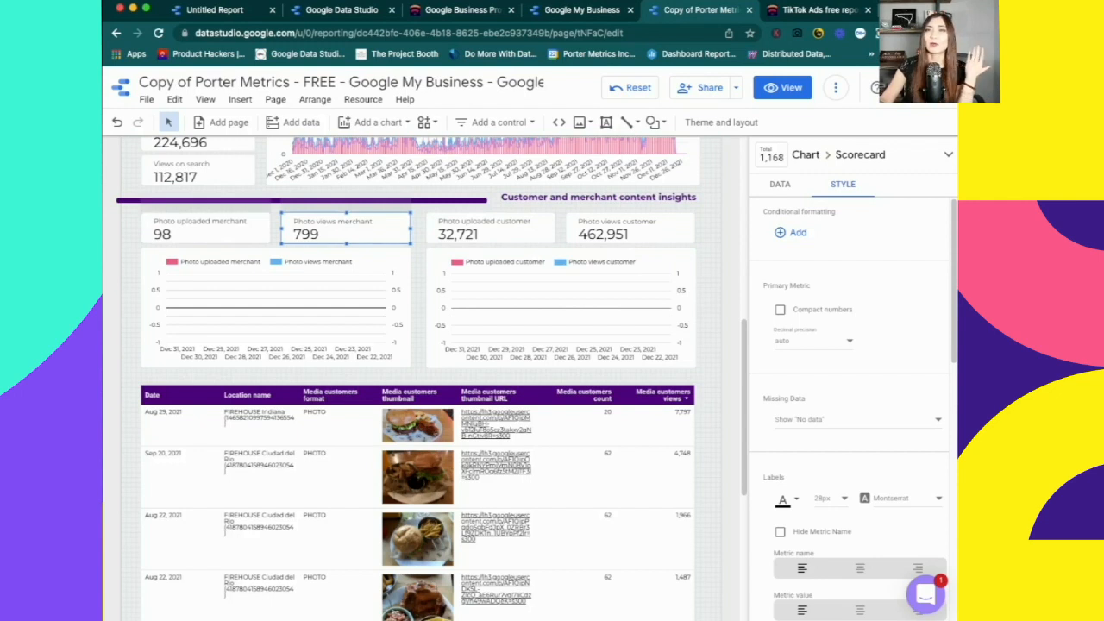
pyautogui.click(491, 222)
pyautogui.scroll(-1, 491, 222)
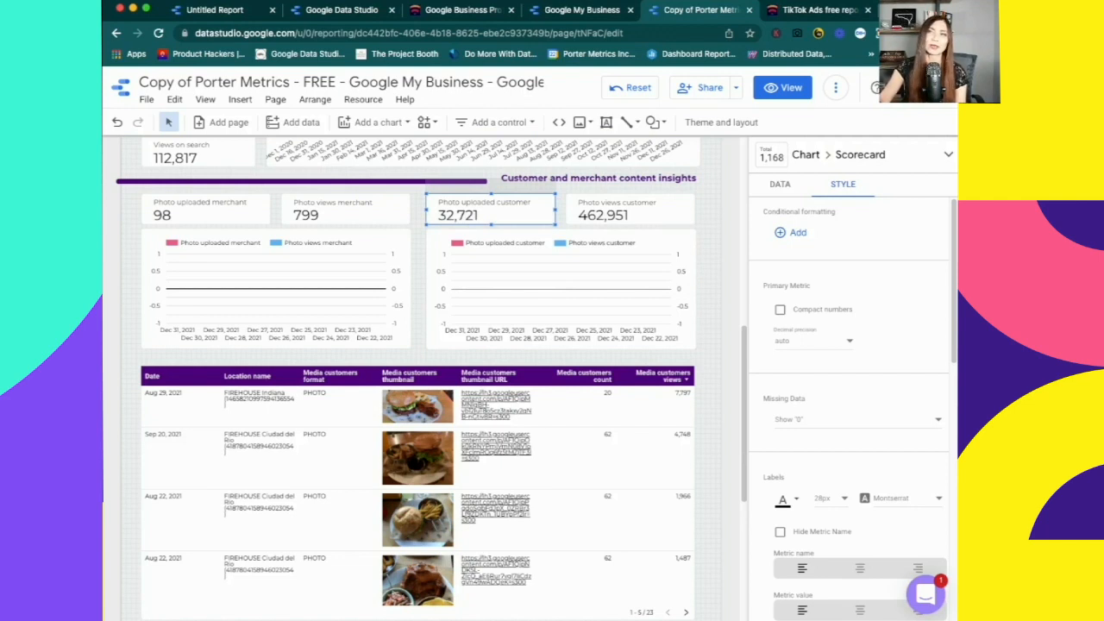
pyautogui.click(630, 209)
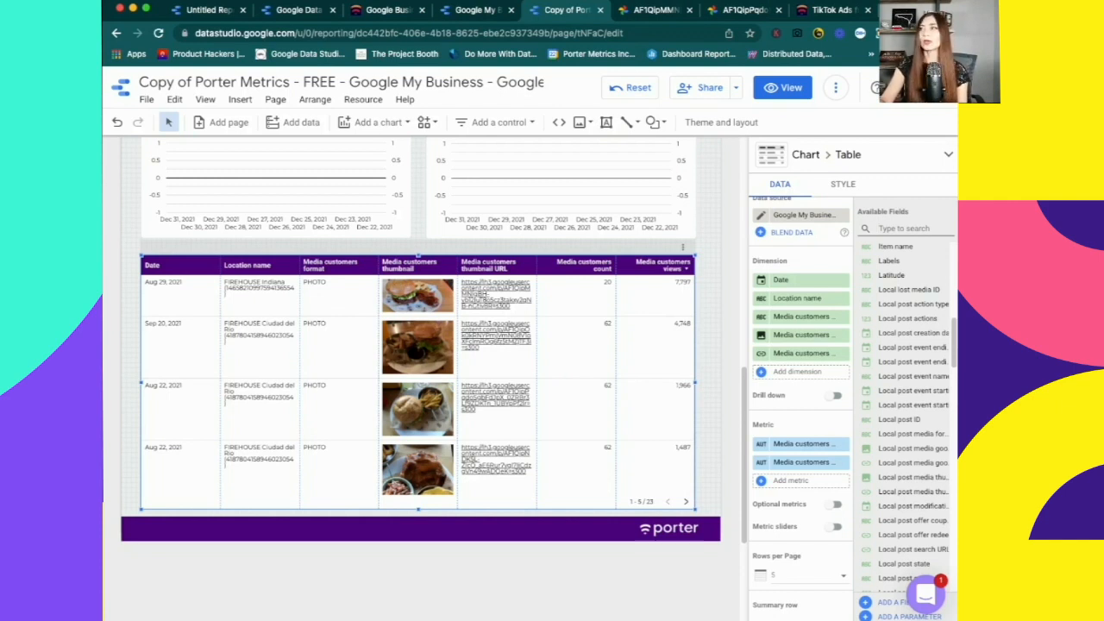
# Search the available fields for "loca" and add Location ID as a dimension of the customer media table, after Location name.
pyautogui.write('loca')
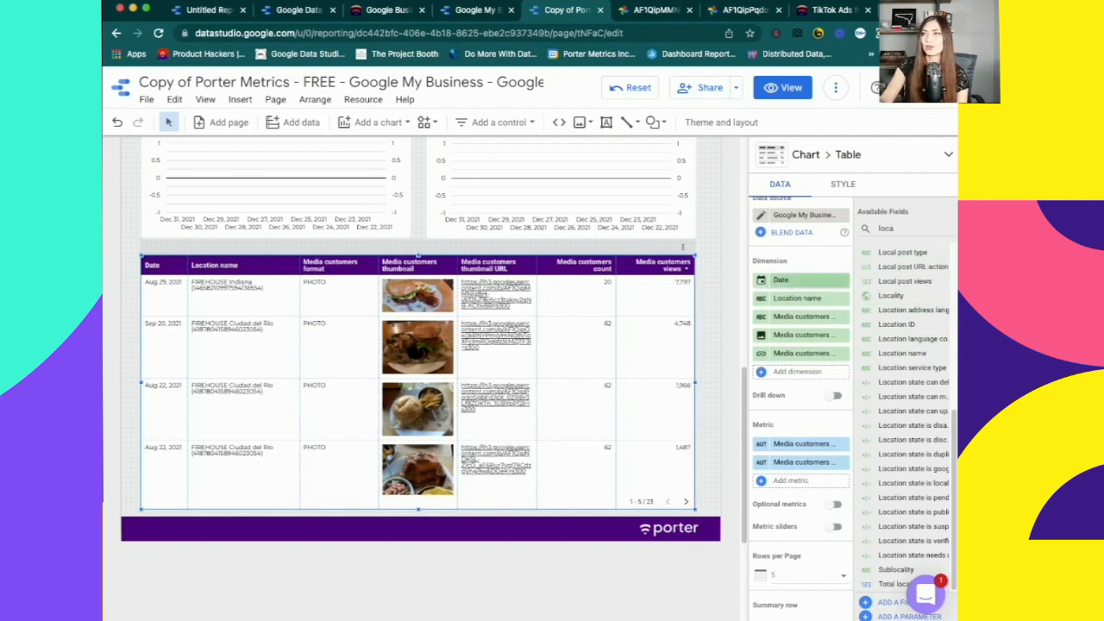
pyautogui.moveTo(899, 325); pyautogui.dragTo(800, 317)
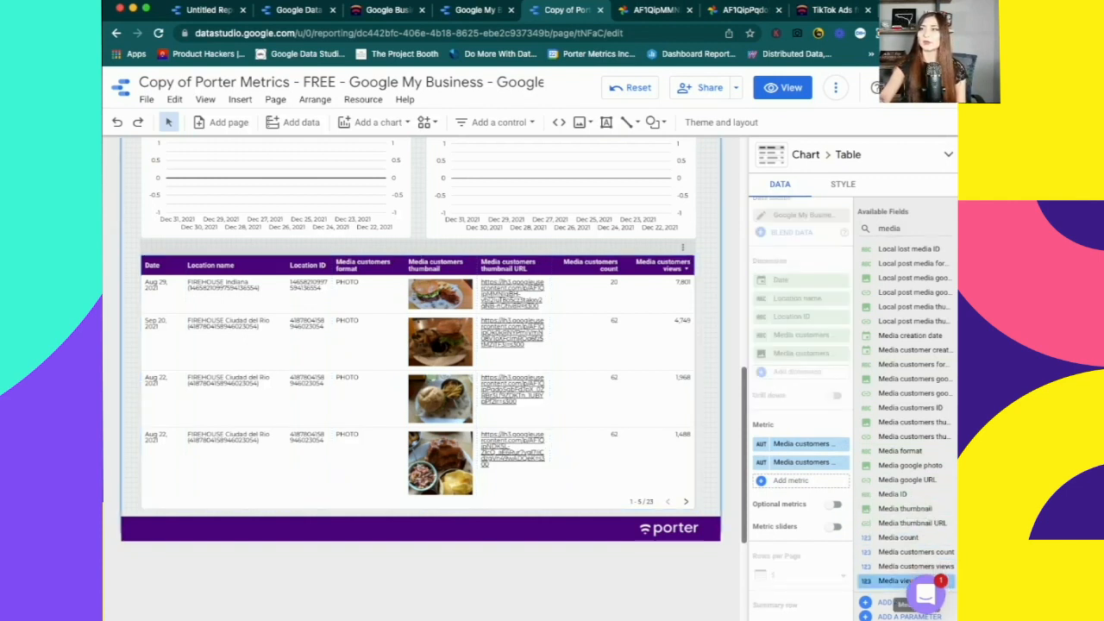
# Try Media views as a metric in the customer media table and rebuild its metrics with Media customers views and Media customers count.
pyautogui.moveTo(897, 581); pyautogui.dragTo(801, 480)
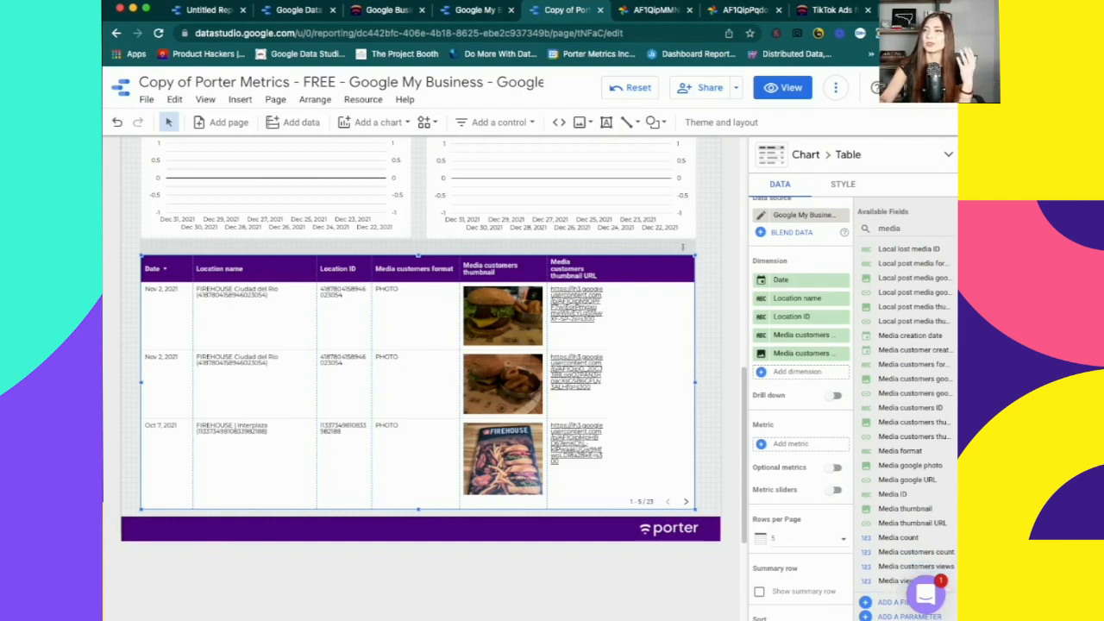
pyautogui.moveTo(916, 567); pyautogui.dragTo(800, 444)
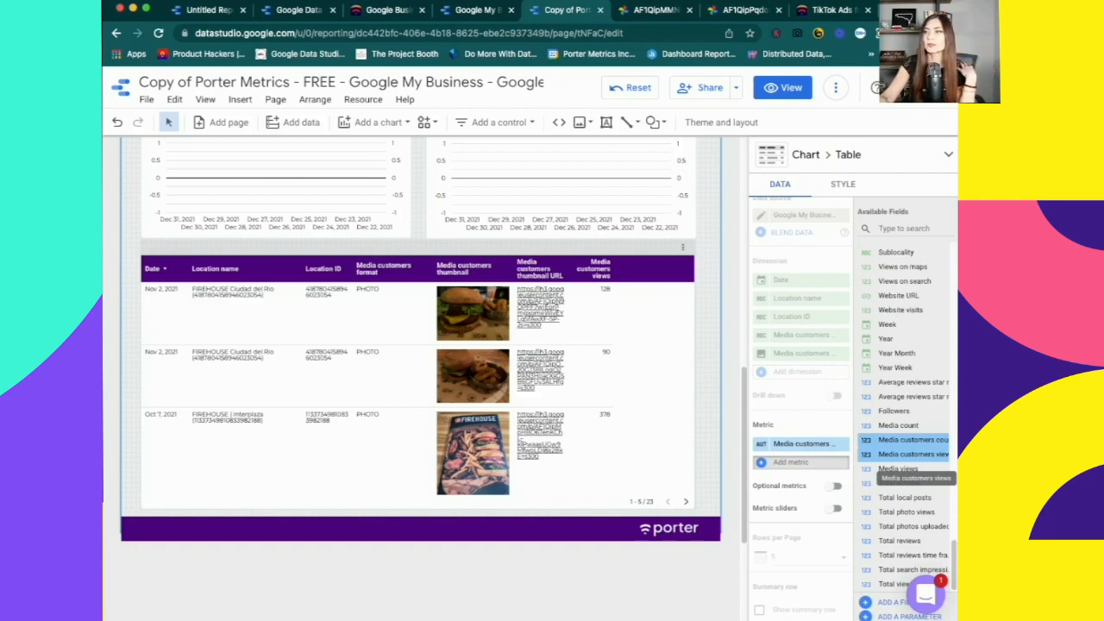
pyautogui.moveTo(913, 440); pyautogui.dragTo(801, 462)
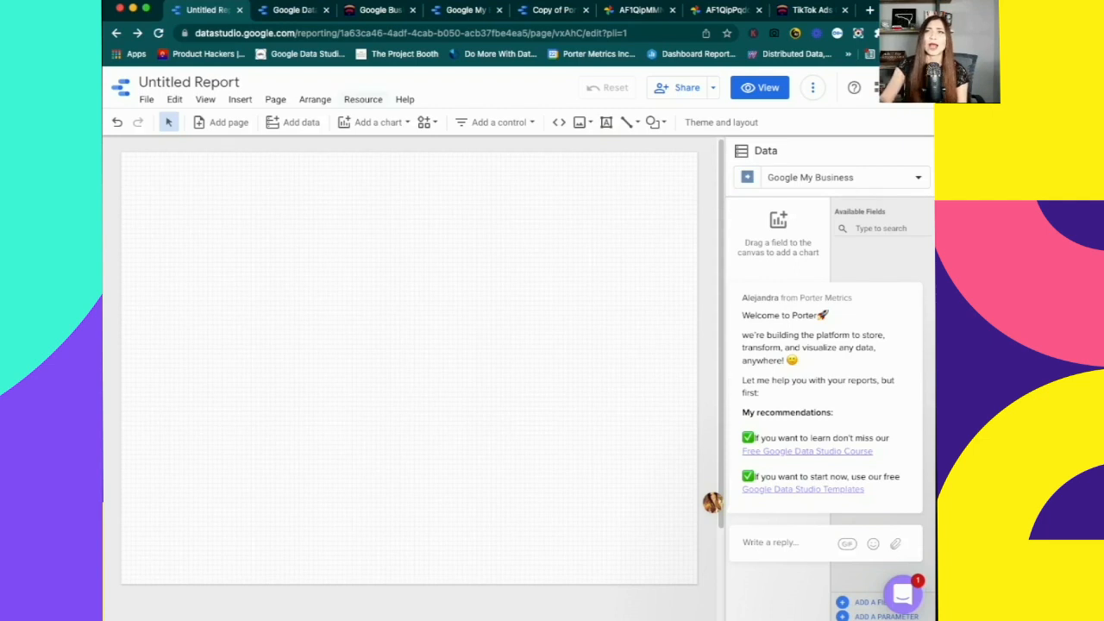
# Remove the embedded Google My Business data source from the untitled report.
pyautogui.click(357, 97)
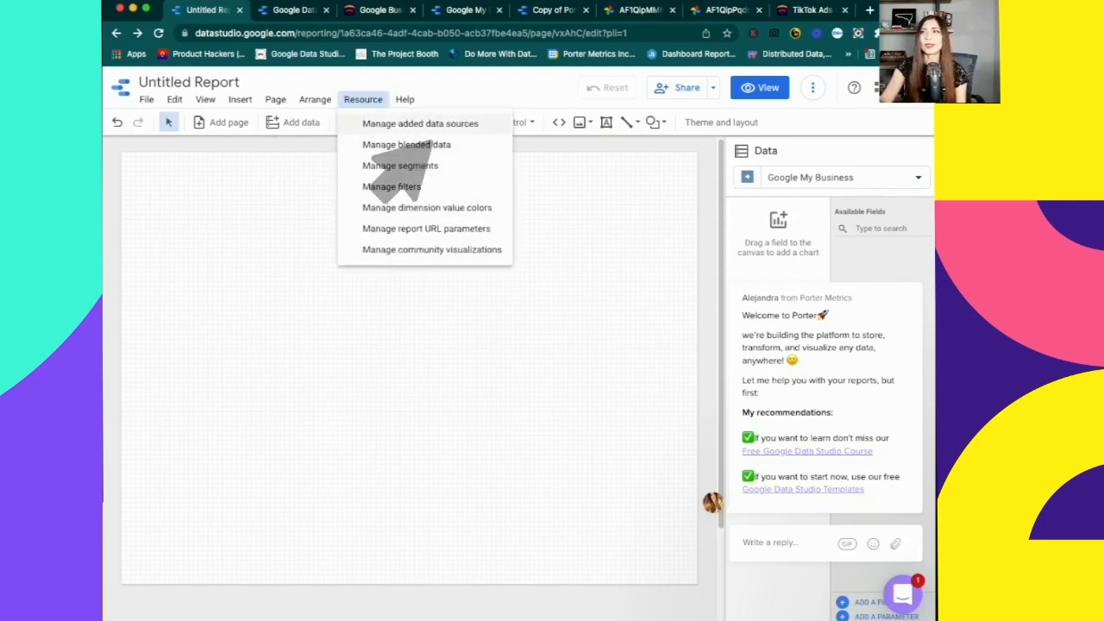
pyautogui.click(444, 124)
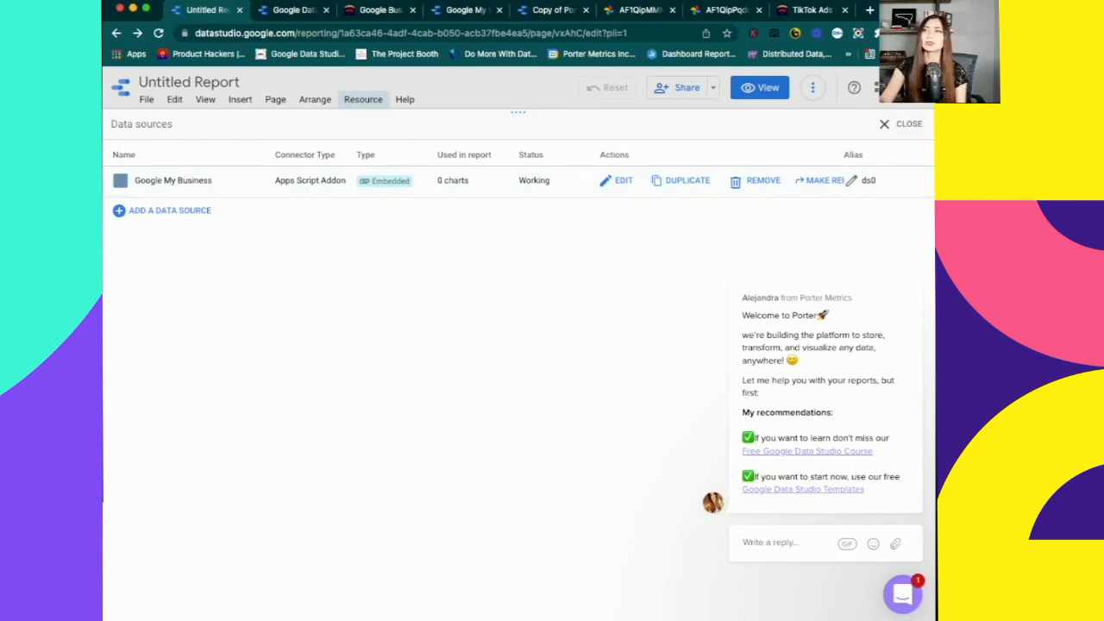
pyautogui.click(757, 181)
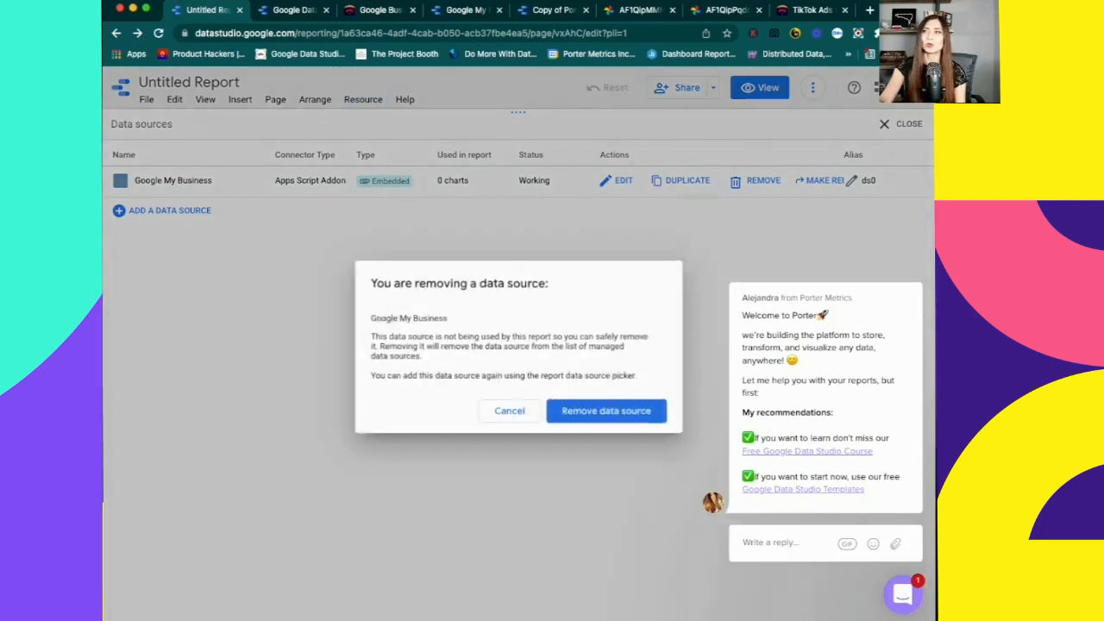
pyautogui.click(614, 413)
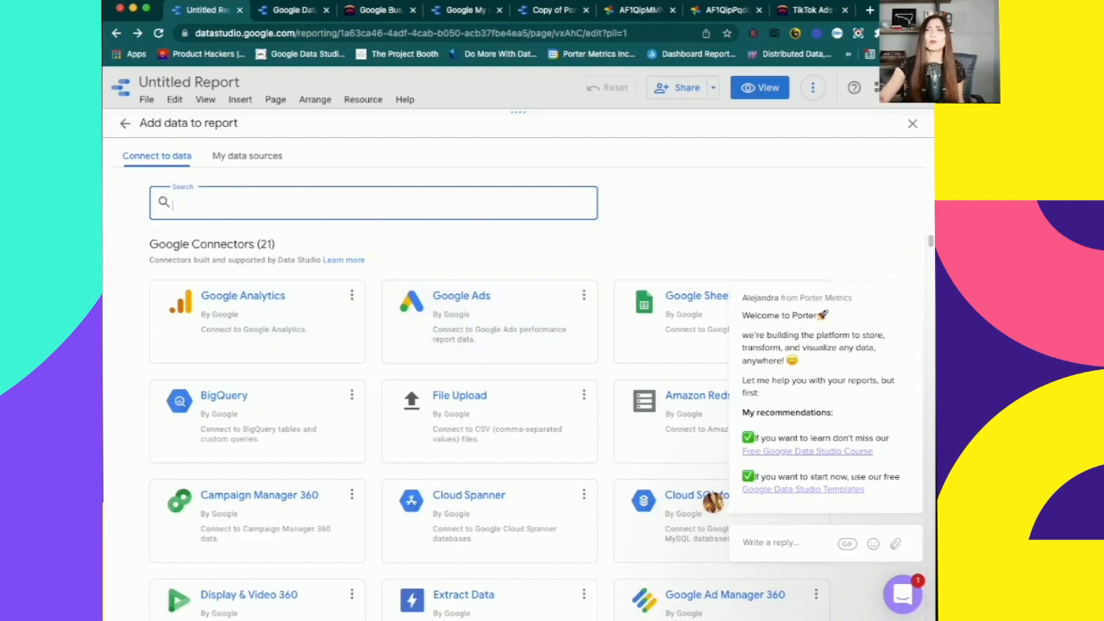
# Search the data connectors for "porter" and choose Porter Metrics' Google My Business connector.
pyautogui.write('porter')
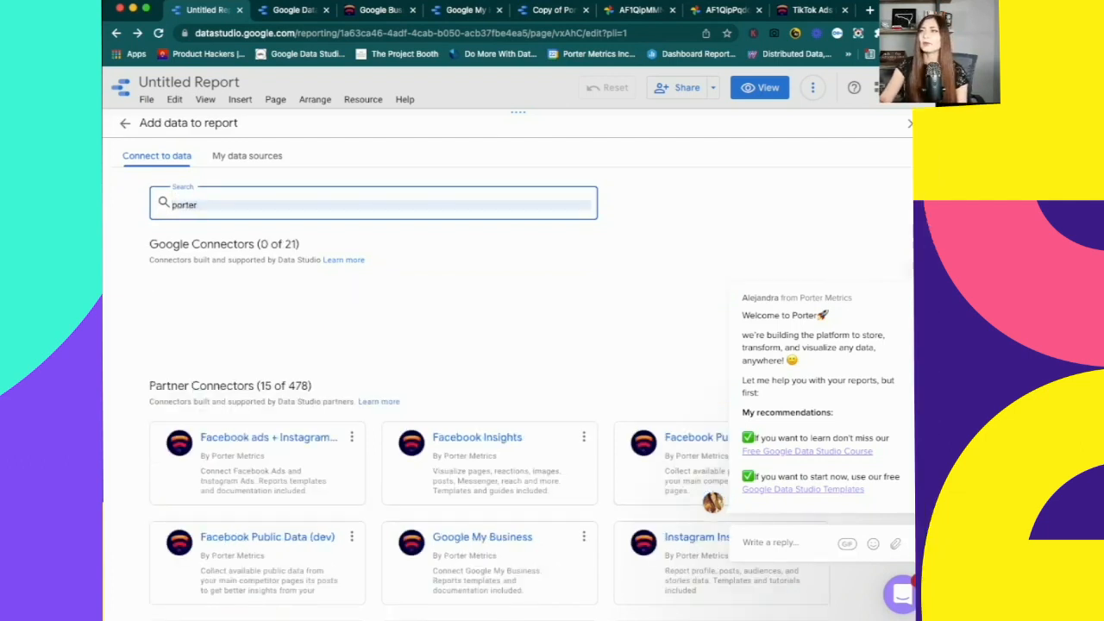
pyautogui.scroll(-3, 721, 457)
pyautogui.scroll(-1, 721, 449)
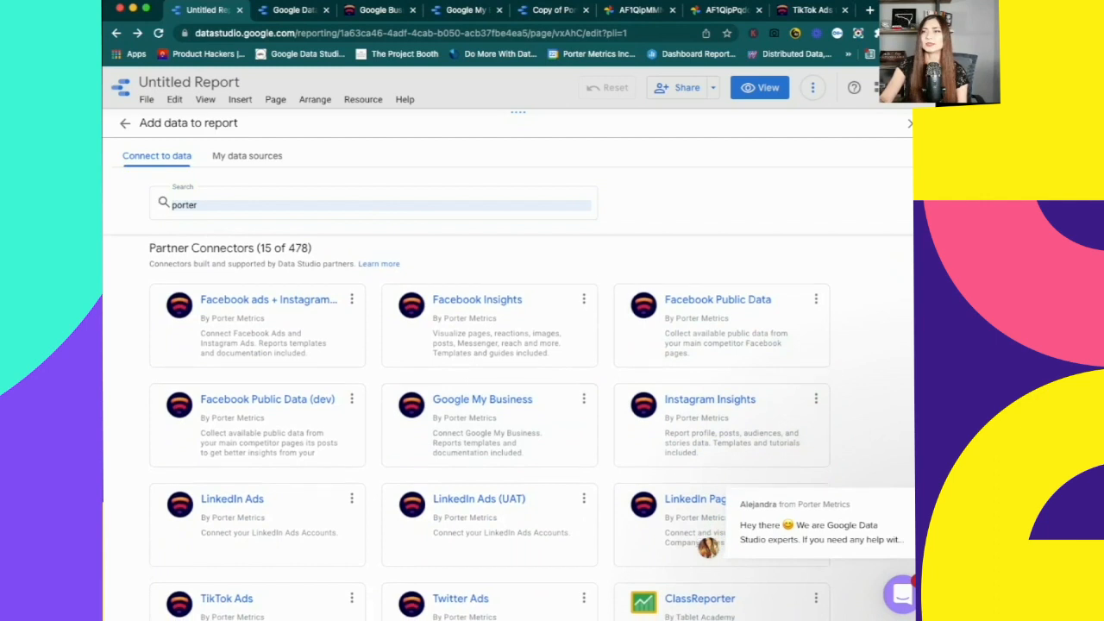
pyautogui.click(483, 406)
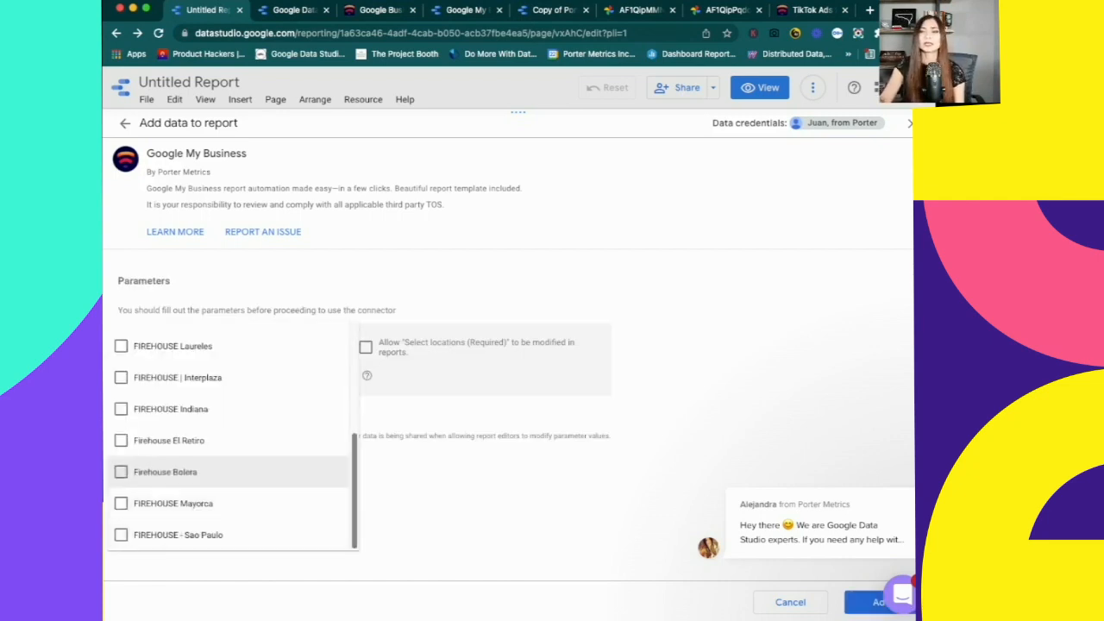
# Connect ALL LOCATIONS, allow the location selection to be modified in reports, and add the data source with parameter sharing allowed.
pyautogui.scroll(5, 233, 470)
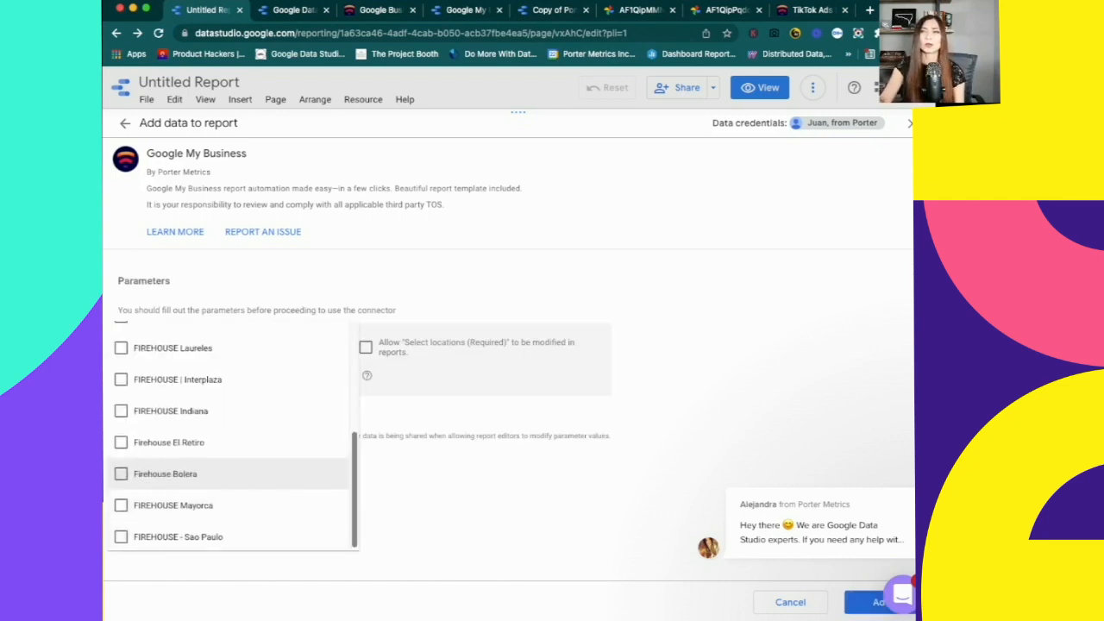
pyautogui.click(122, 368)
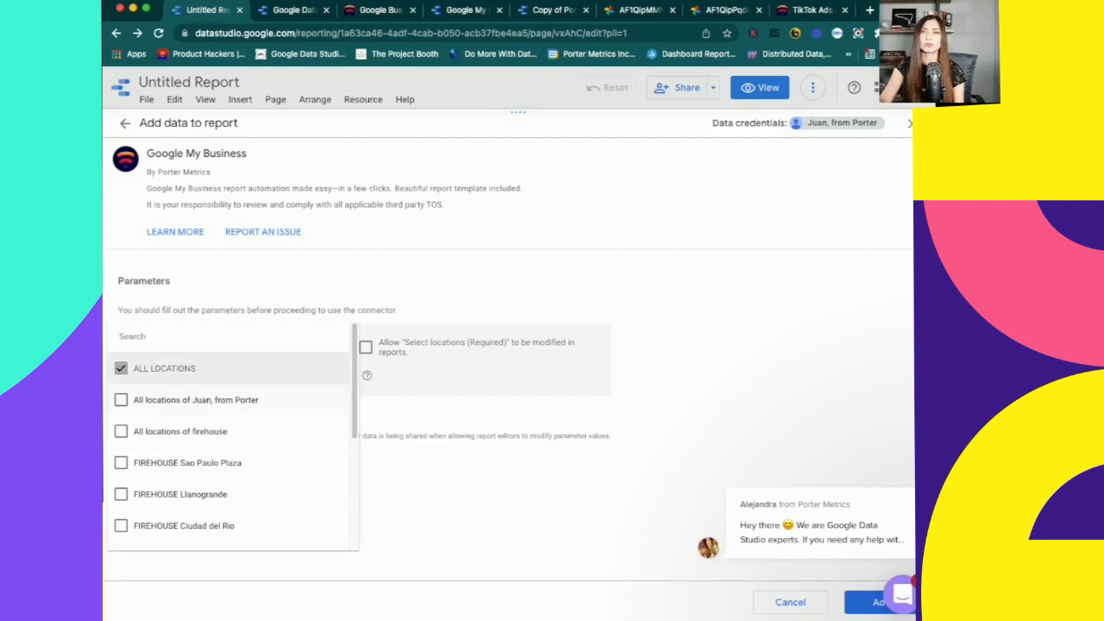
pyautogui.click(366, 347)
pyautogui.click(366, 347)
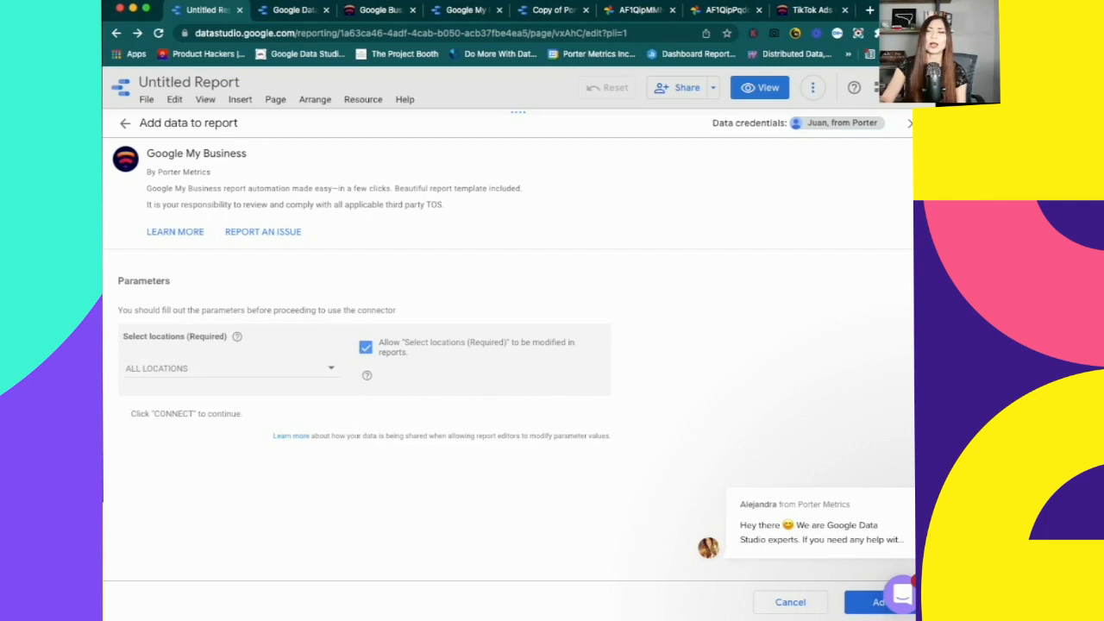
pyautogui.click(863, 602)
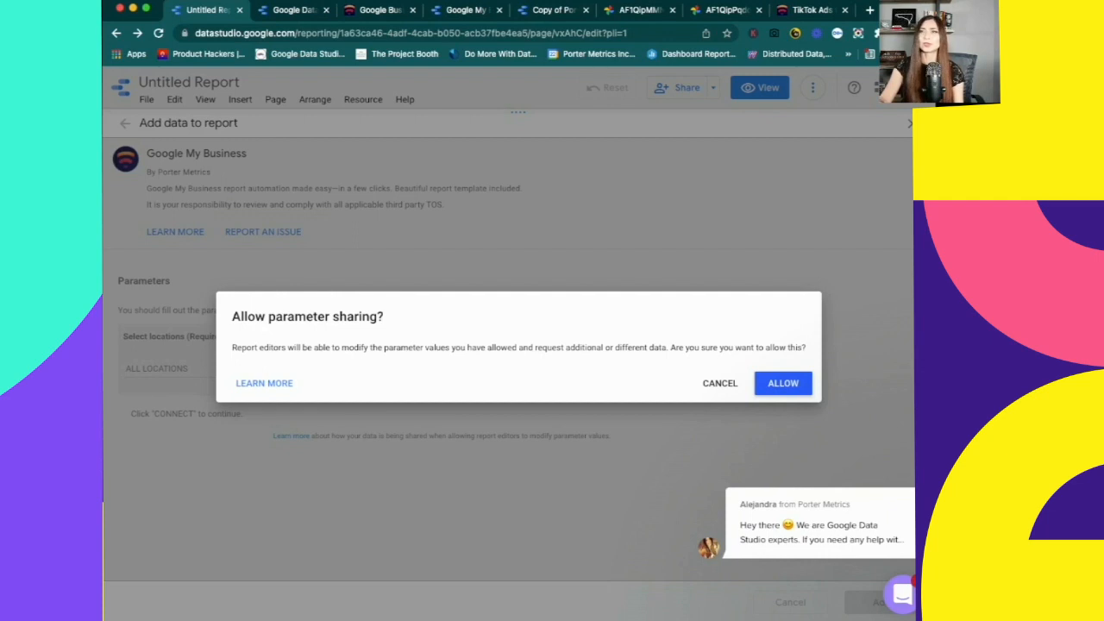
pyautogui.click(783, 383)
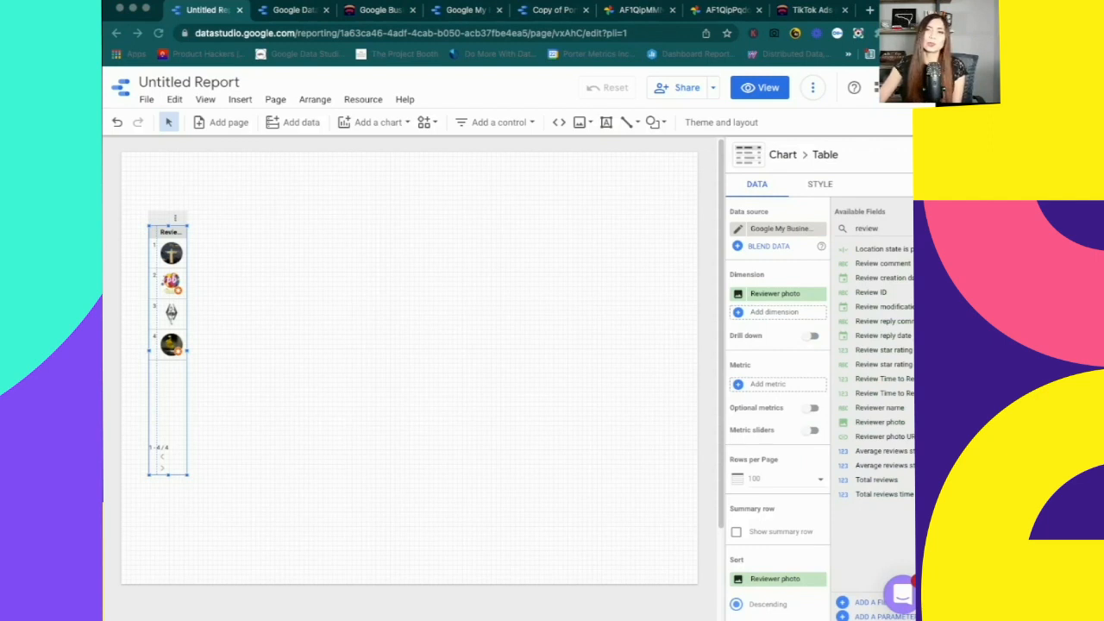
# Add Reviewer name and Review comment as dimensions of the table after Reviewer photo.
pyautogui.click(778, 294)
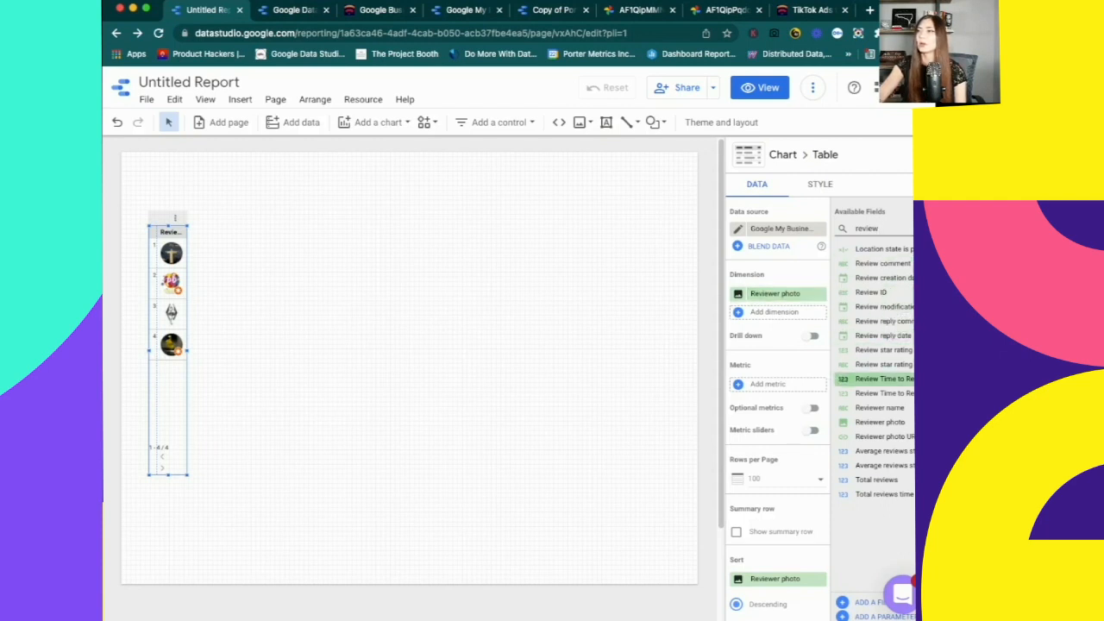
pyautogui.click(875, 407)
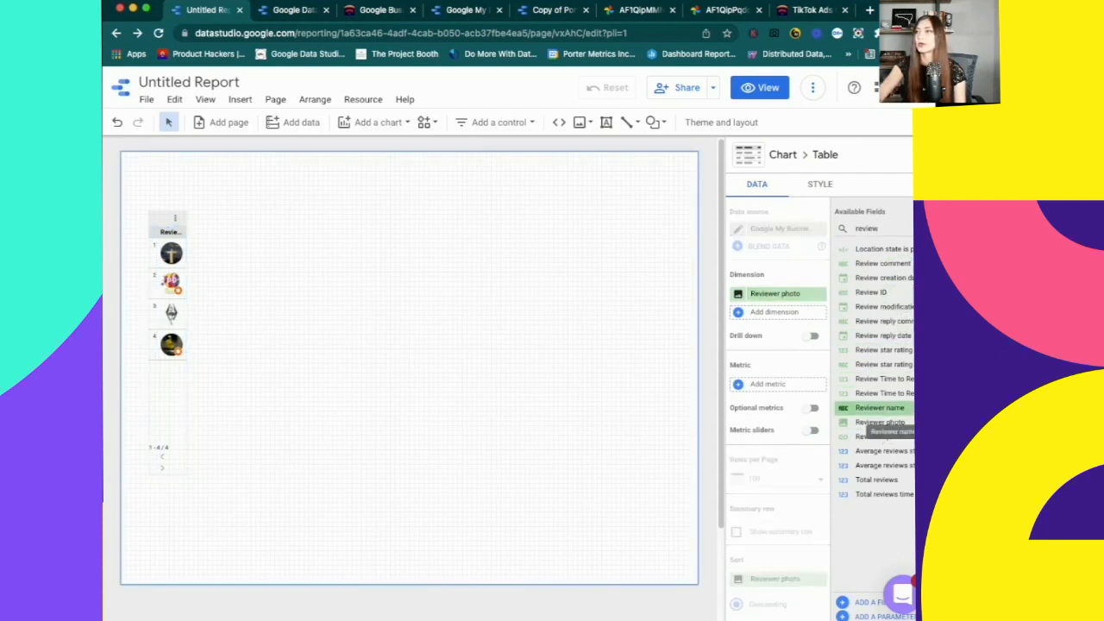
pyautogui.moveTo(882, 264); pyautogui.dragTo(776, 331)
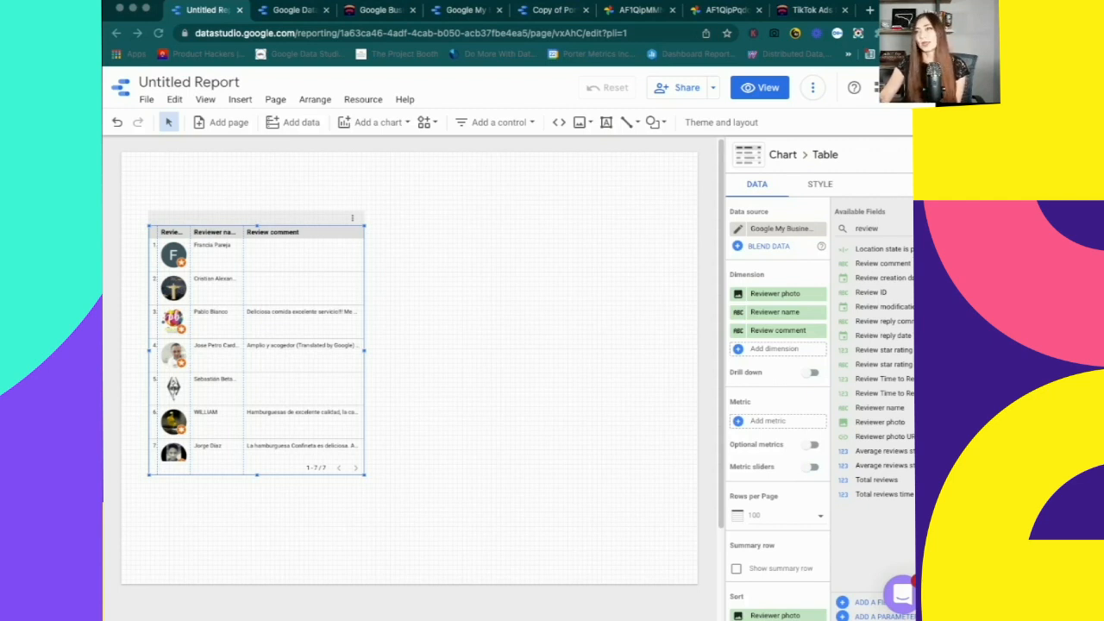
# Search the available fields for "review star" and add both Review star rating fields, Number and Star, to the reviews table.
pyautogui.write('star')
pyautogui.click(883, 263)
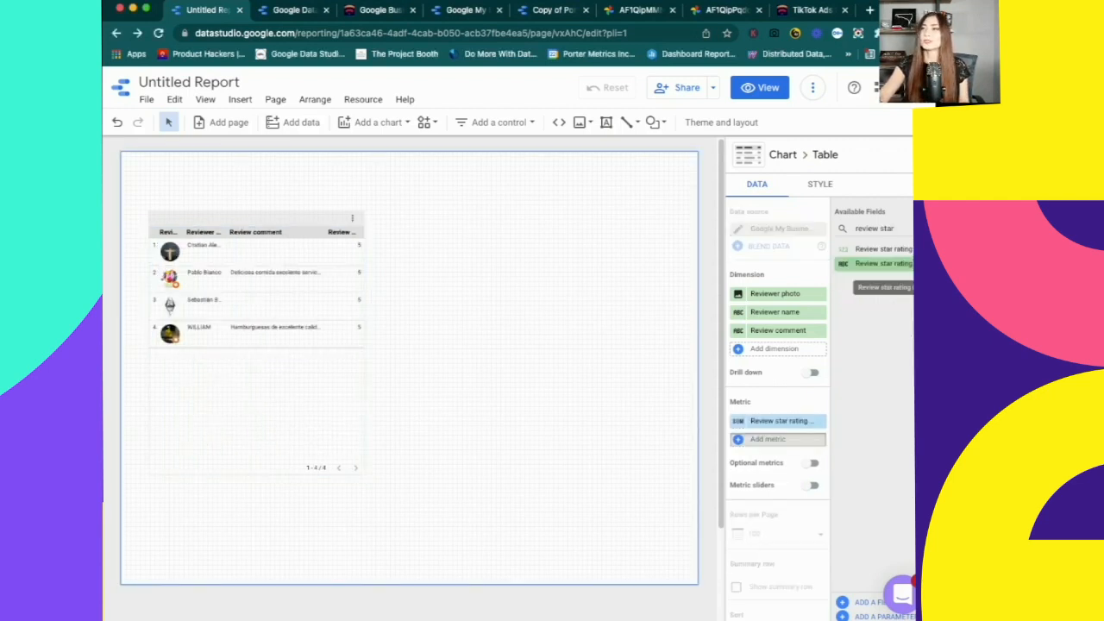
pyautogui.moveTo(884, 287); pyautogui.dragTo(777, 439)
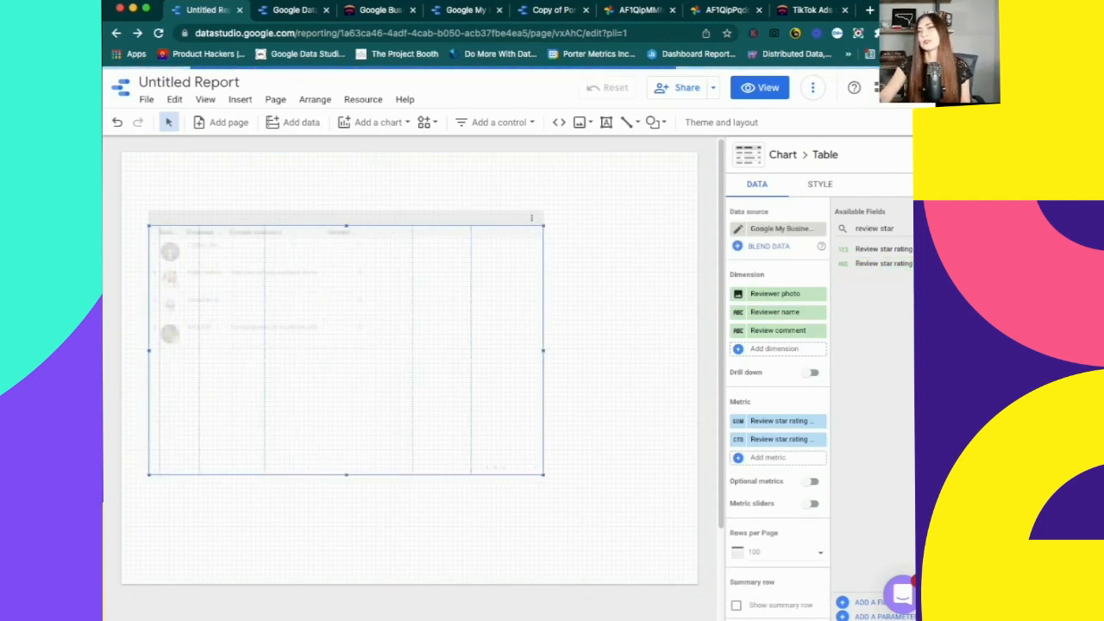
# Sort the reviews table by Review star rating in descending order and search "da" for a secondary sort field.
pyautogui.scroll(-4, 776, 389)
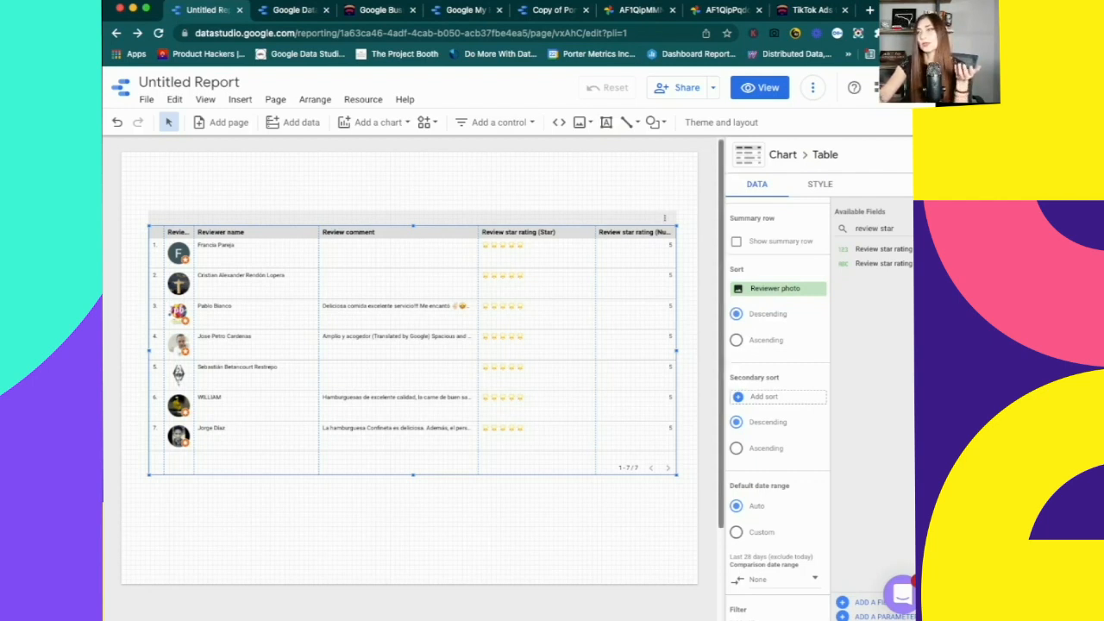
pyautogui.scroll(-1, 776, 289)
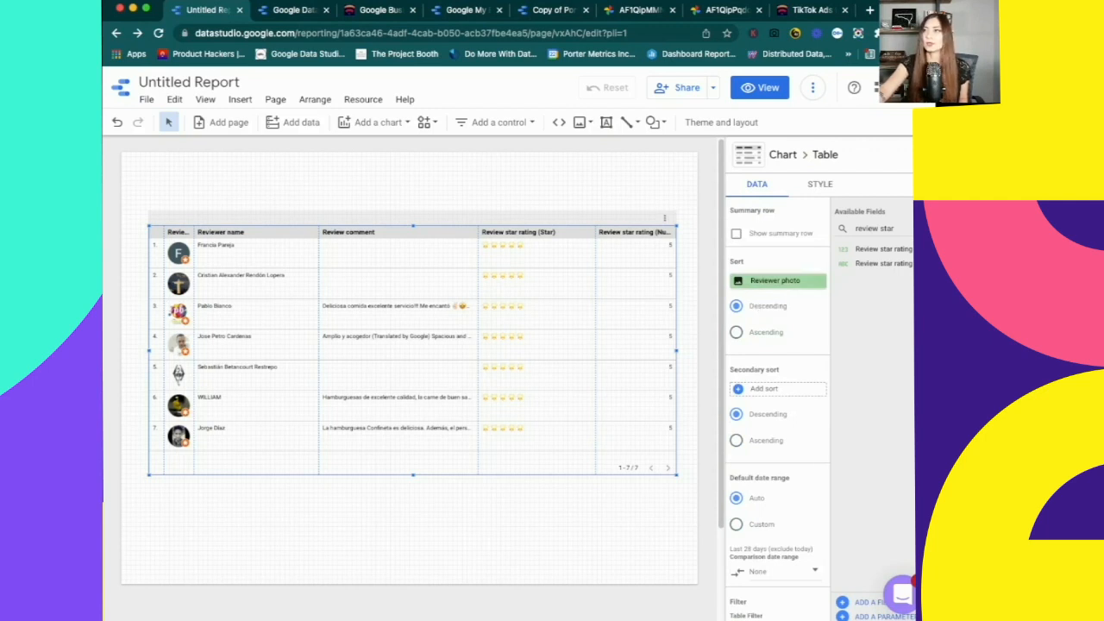
pyautogui.click(775, 280)
pyautogui.click(759, 327)
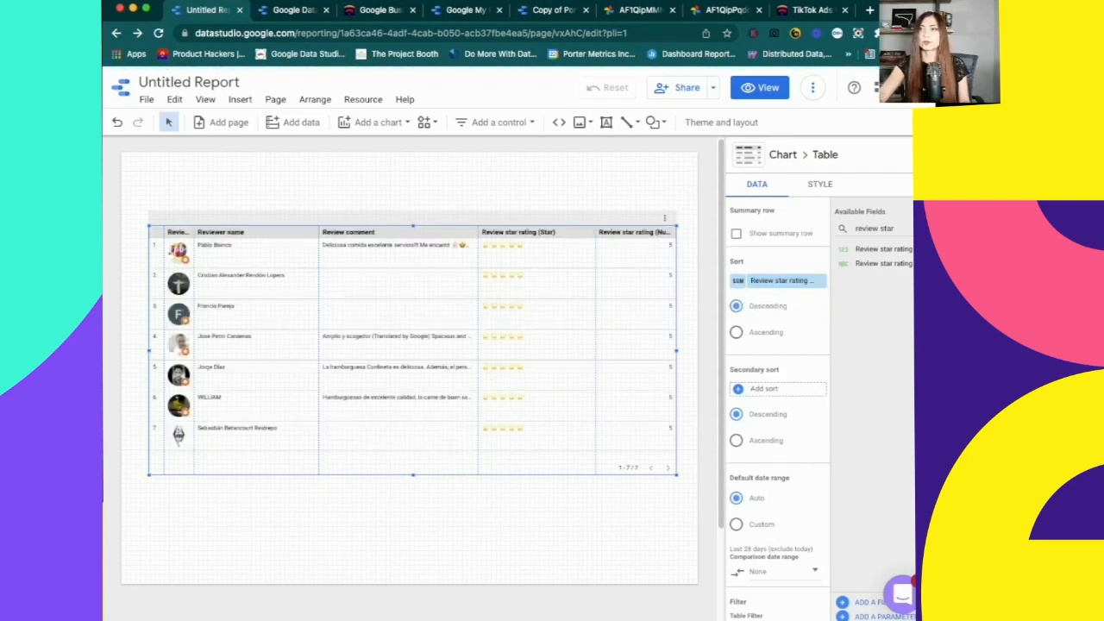
pyautogui.click(764, 388)
pyautogui.write('da')
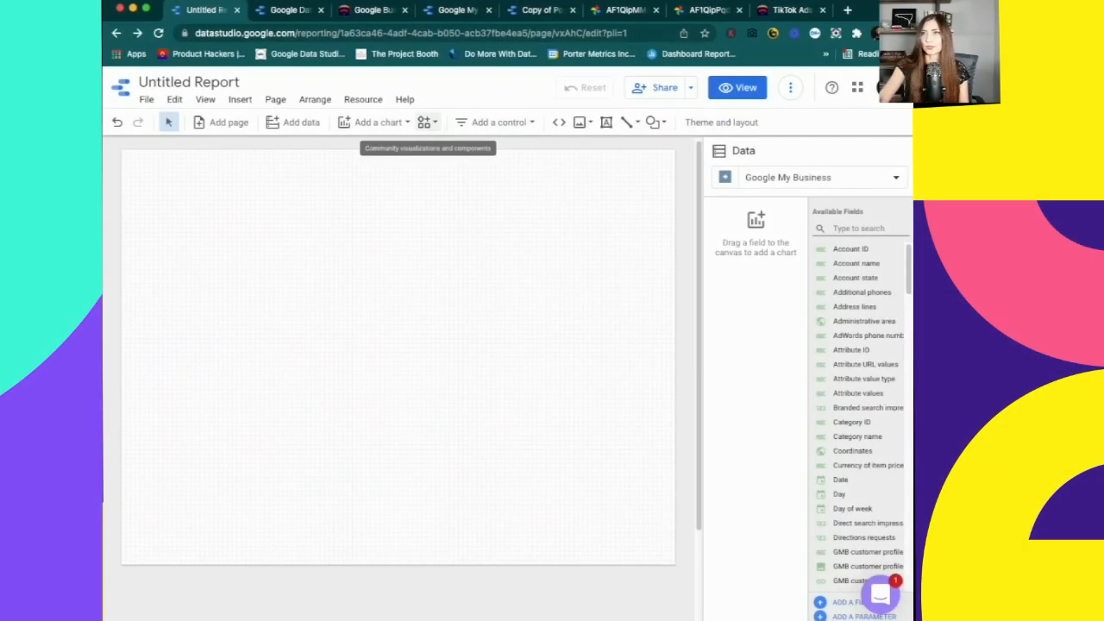
# Insert a line and column combo chart by Date and replace its Latitude metric with Branded search impressions.
pyautogui.click(374, 122)
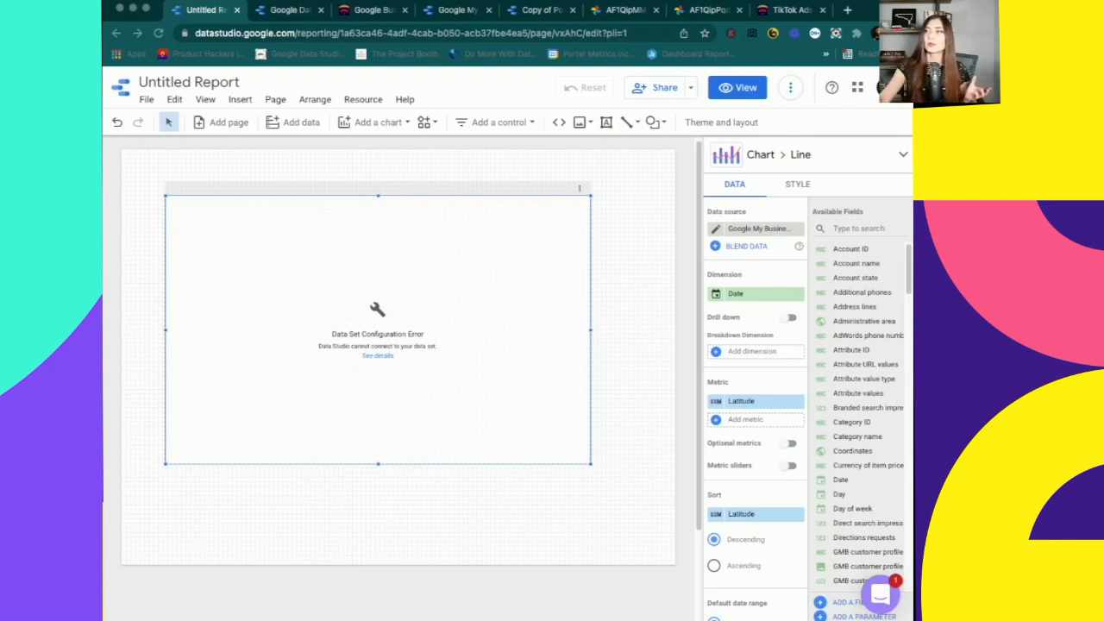
pyautogui.click(859, 229)
pyautogui.click(859, 228)
pyautogui.write('sea')
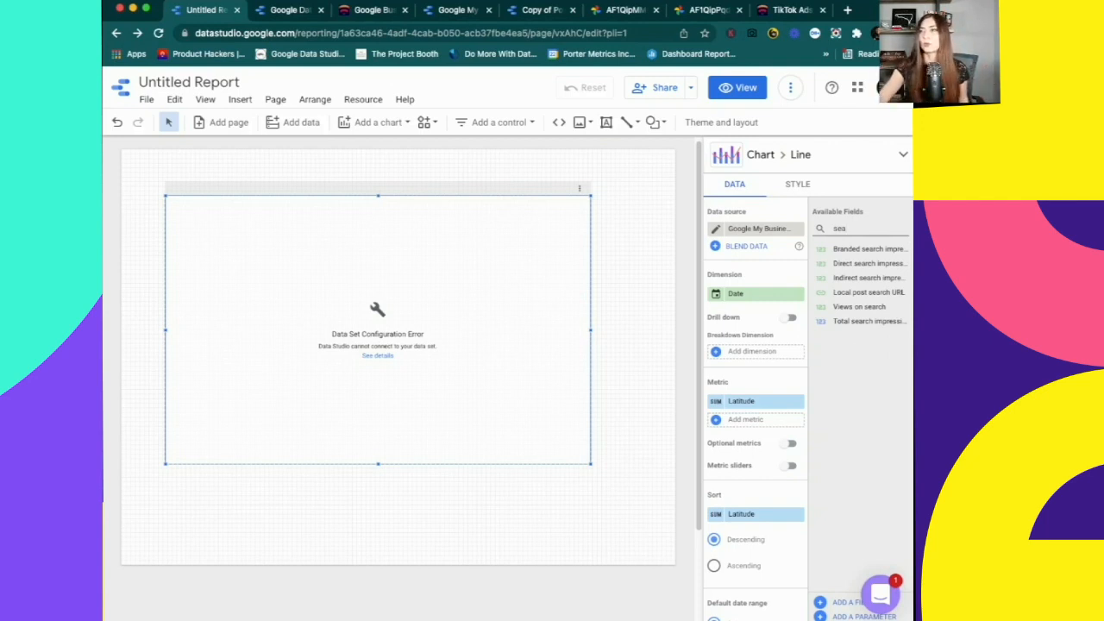
pyautogui.moveTo(863, 249); pyautogui.dragTo(860, 272)
pyautogui.moveTo(759, 352); pyautogui.dragTo(756, 401)
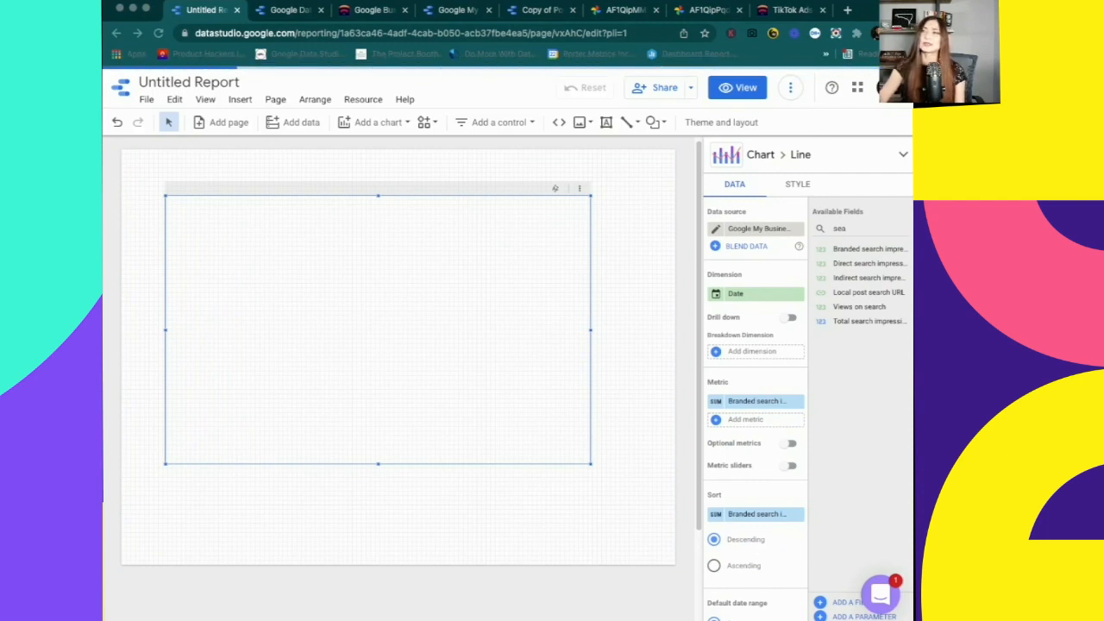
# Add Direct search impressions as the combo chart's second metric, then make the chart wider and shorter to free space above it.
pyautogui.moveTo(865, 264); pyautogui.dragTo(362, 336)
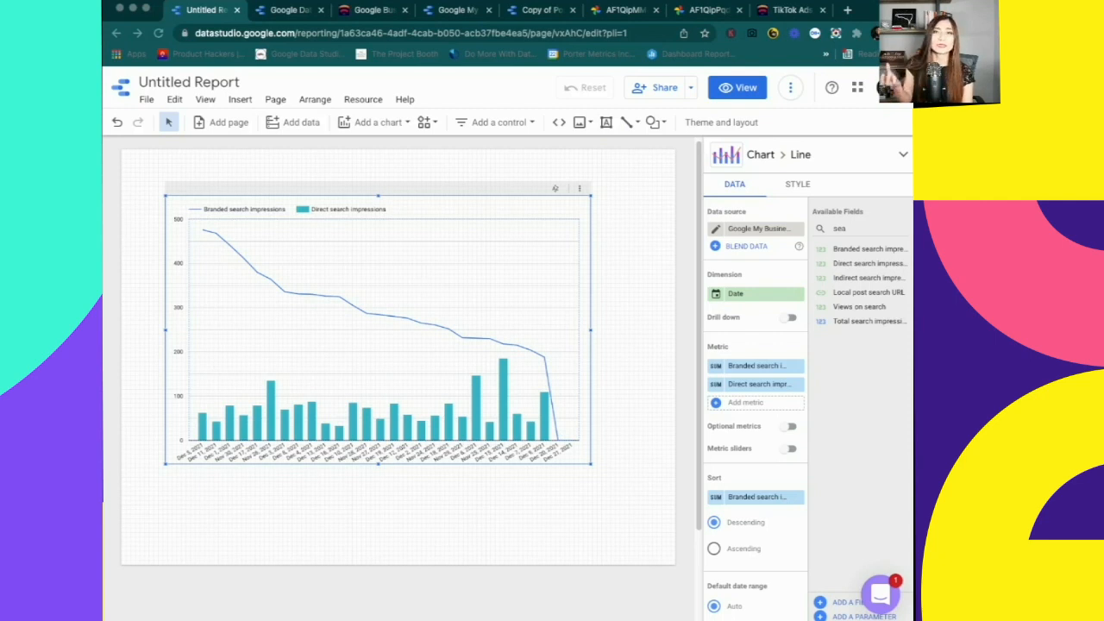
pyautogui.moveTo(591, 196); pyautogui.dragTo(639, 263)
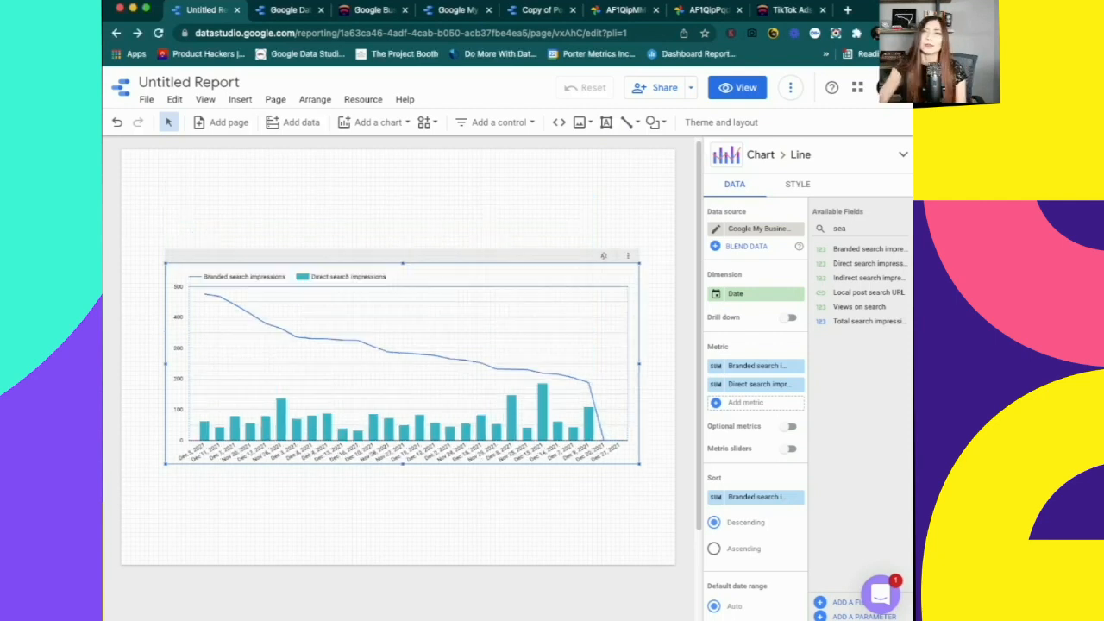
pyautogui.moveTo(204, 295)
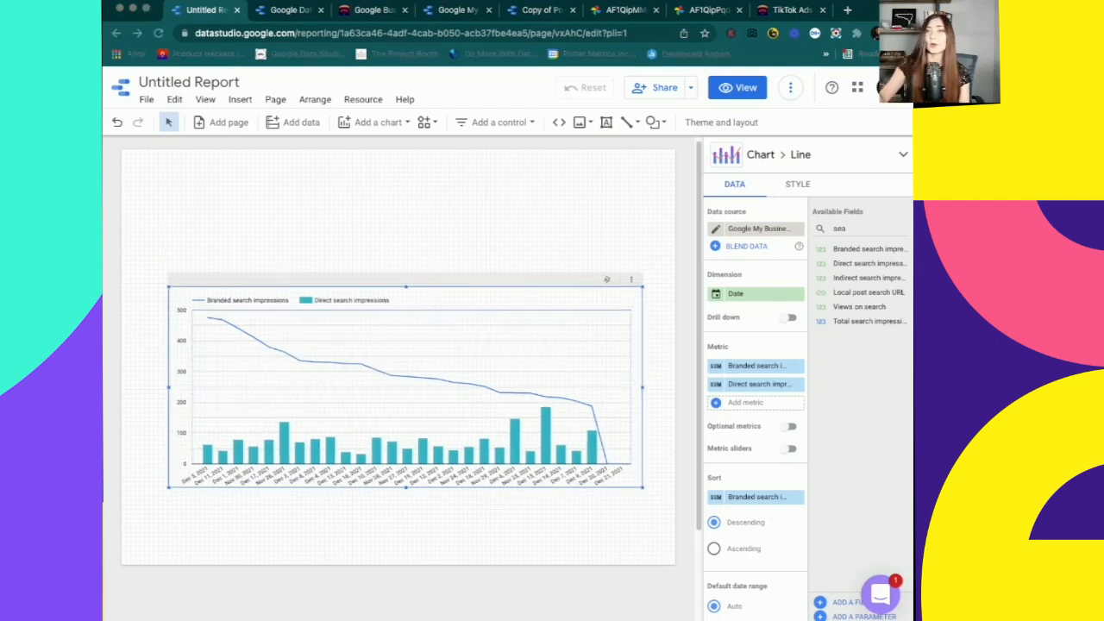
# Place a Direct search impressions scorecard above the left part of the combo chart.
pyautogui.click(378, 122)
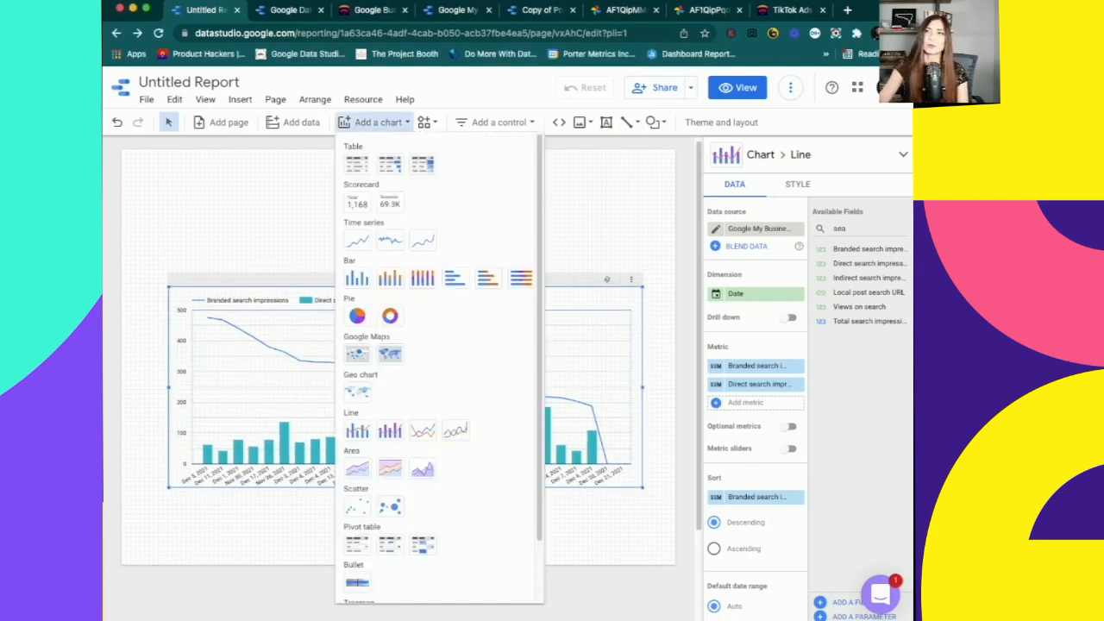
pyautogui.click(357, 204)
pyautogui.moveTo(162, 179); pyautogui.dragTo(380, 250)
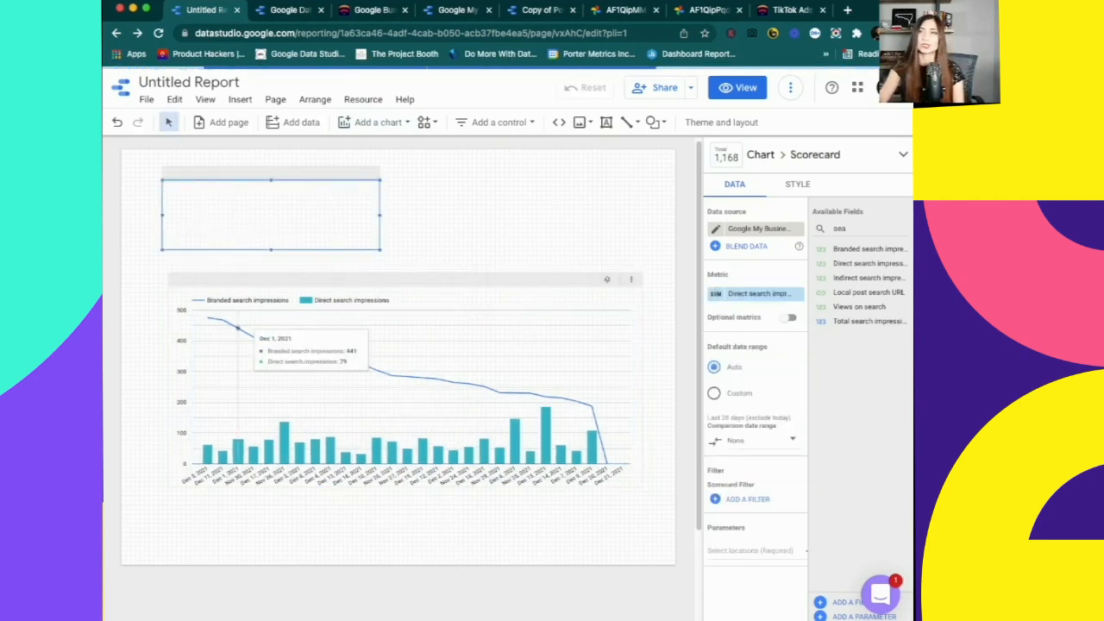
# Add a date range control beside the Direct search impressions scorecard, above the right part of the chart.
pyautogui.click(498, 121)
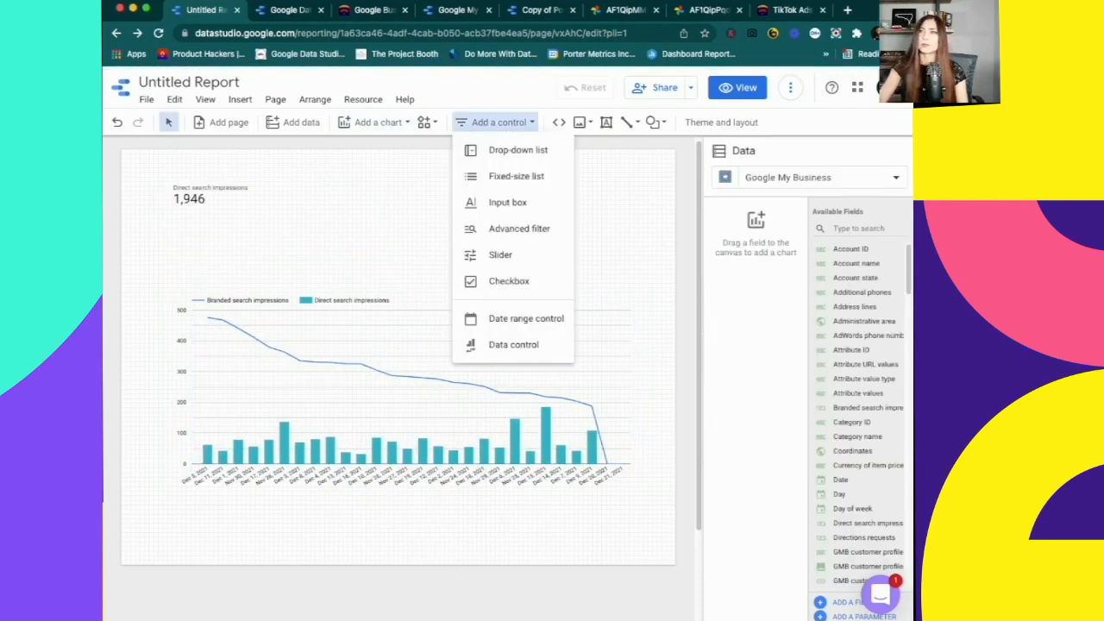
pyautogui.click(526, 318)
pyautogui.moveTo(466, 180); pyautogui.dragTo(474, 205)
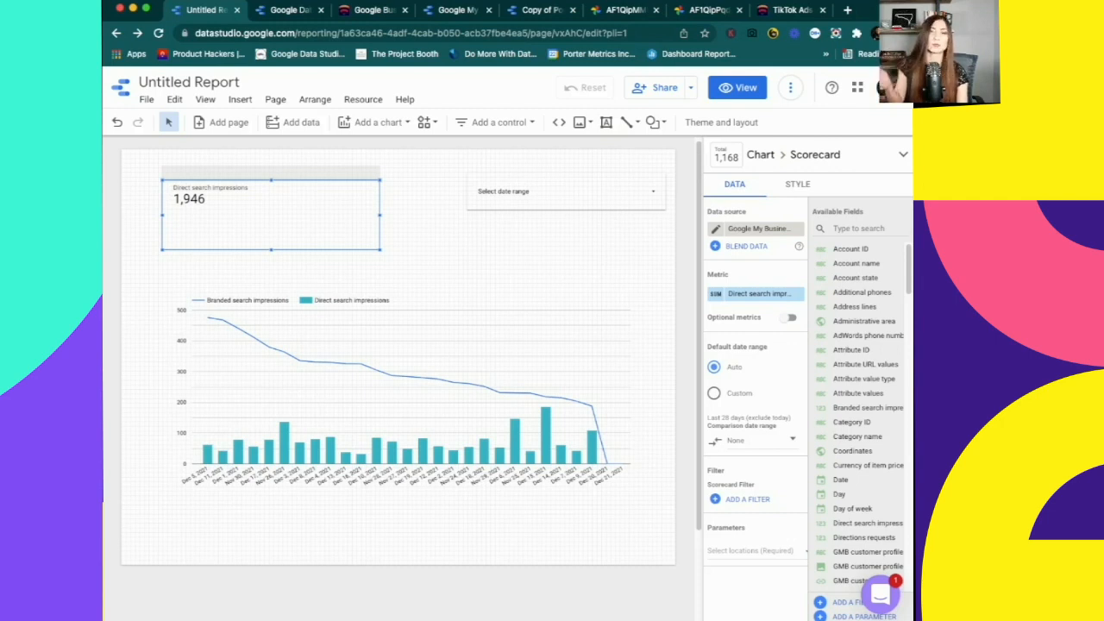
# Add a Branded search impressions scorecard beside the first one and a Total search impressions scorecard below the two.
pyautogui.click(378, 121)
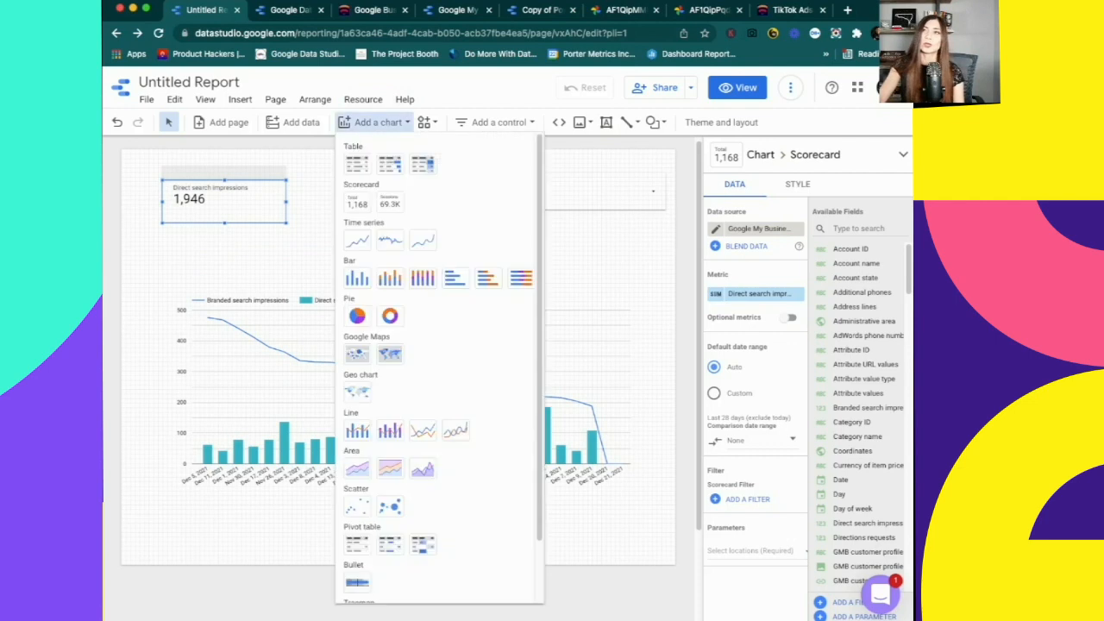
pyautogui.click(357, 202)
pyautogui.moveTo(294, 181); pyautogui.dragTo(446, 235)
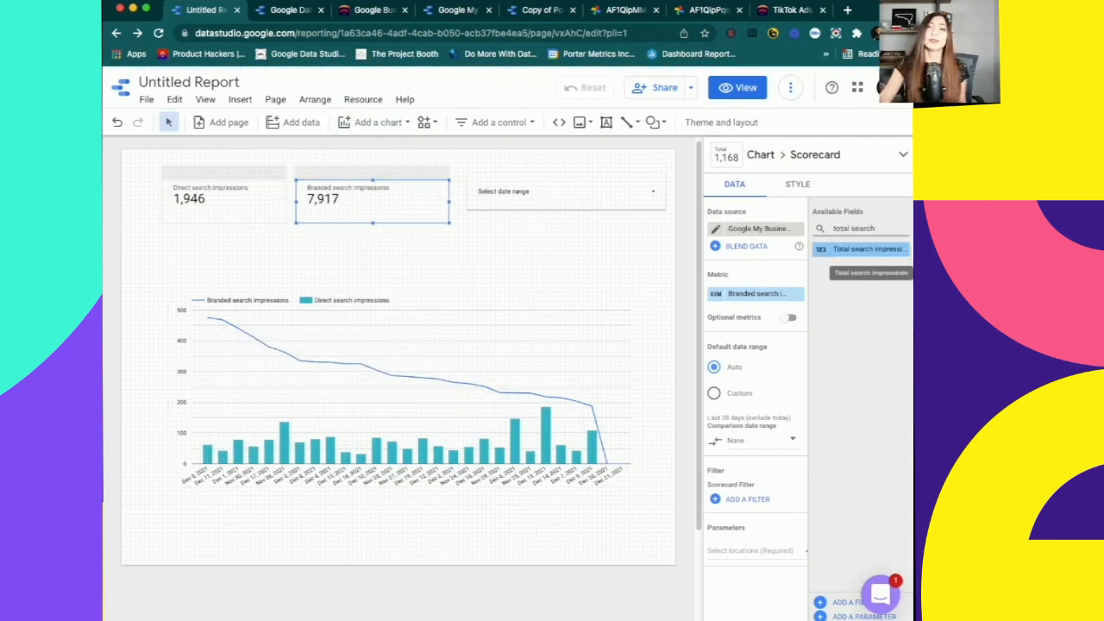
pyautogui.moveTo(862, 249); pyautogui.dragTo(420, 273)
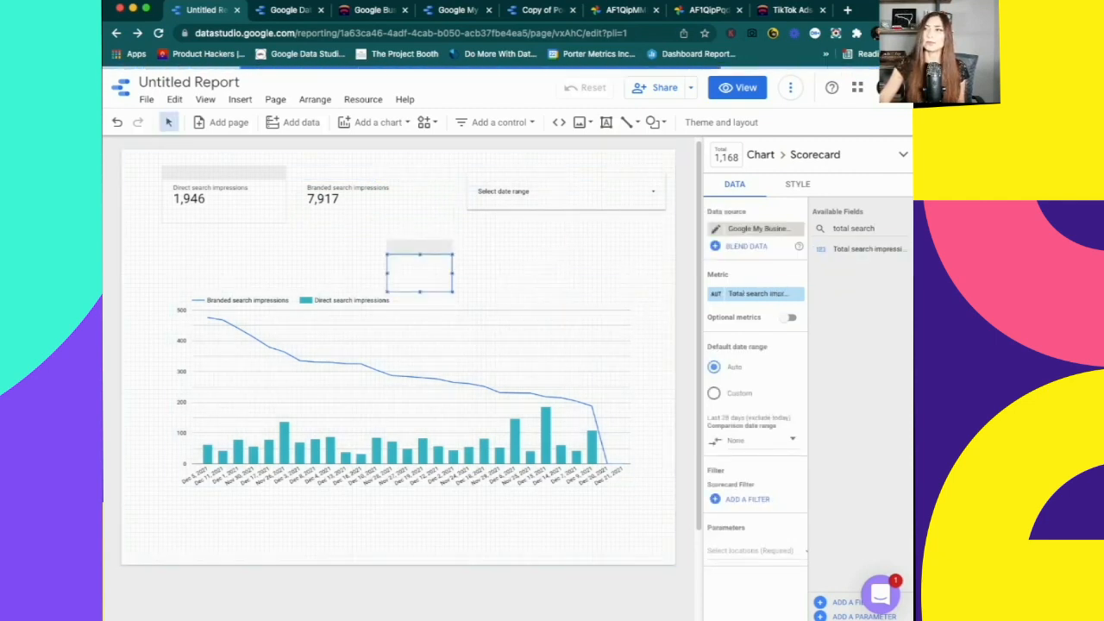
pyautogui.moveTo(420, 274); pyautogui.dragTo(307, 250)
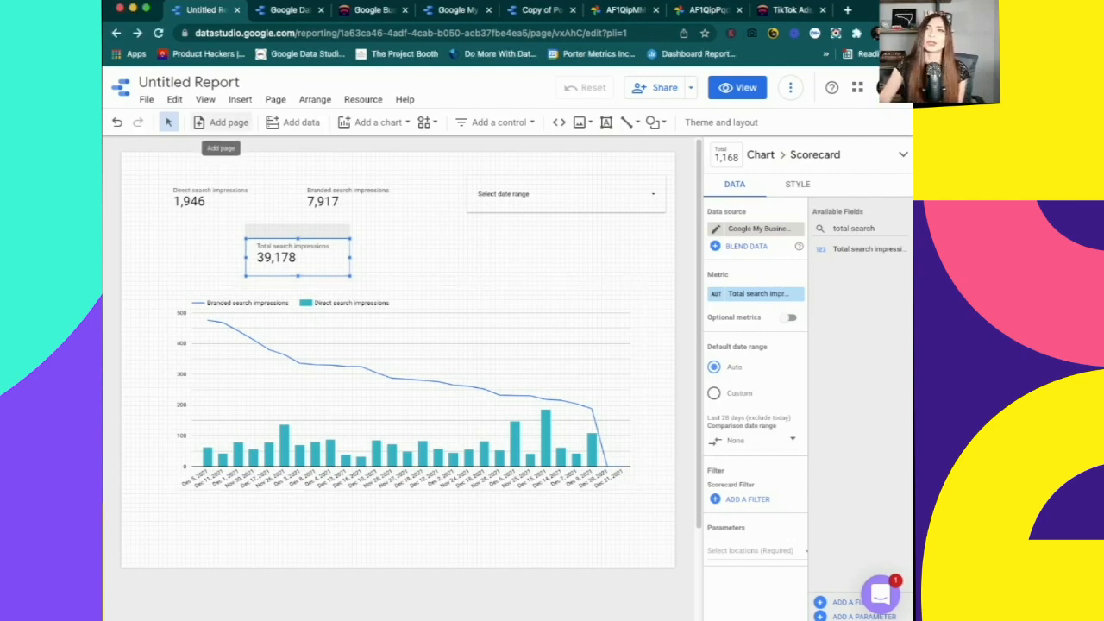
# Add a second page to the report and place a large smooth line chart across its middle.
pyautogui.click(221, 123)
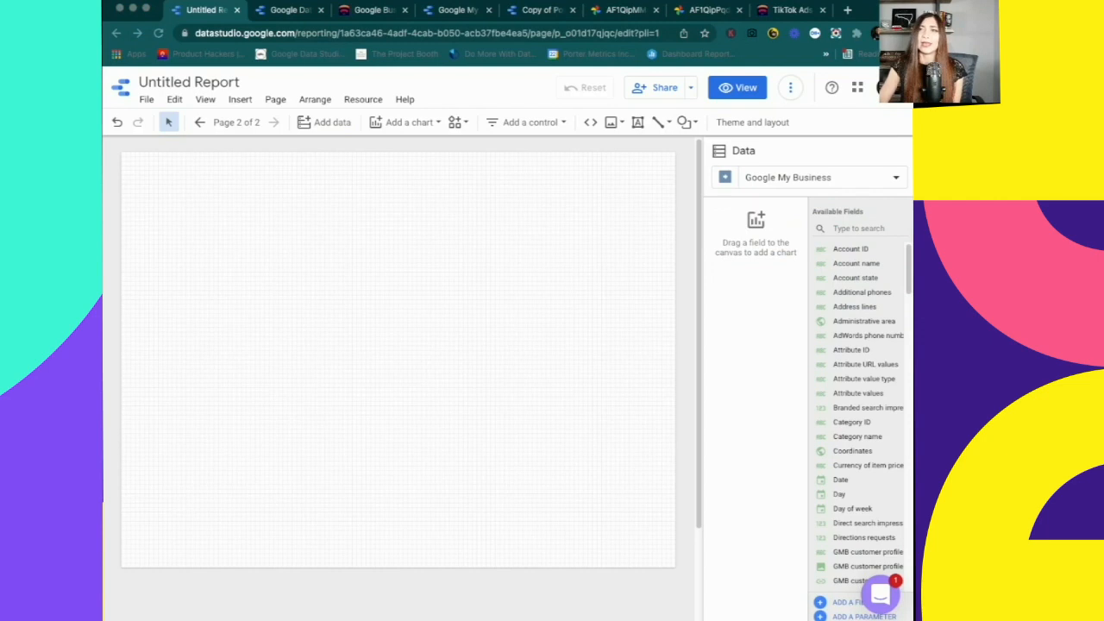
pyautogui.click(405, 122)
pyautogui.click(405, 123)
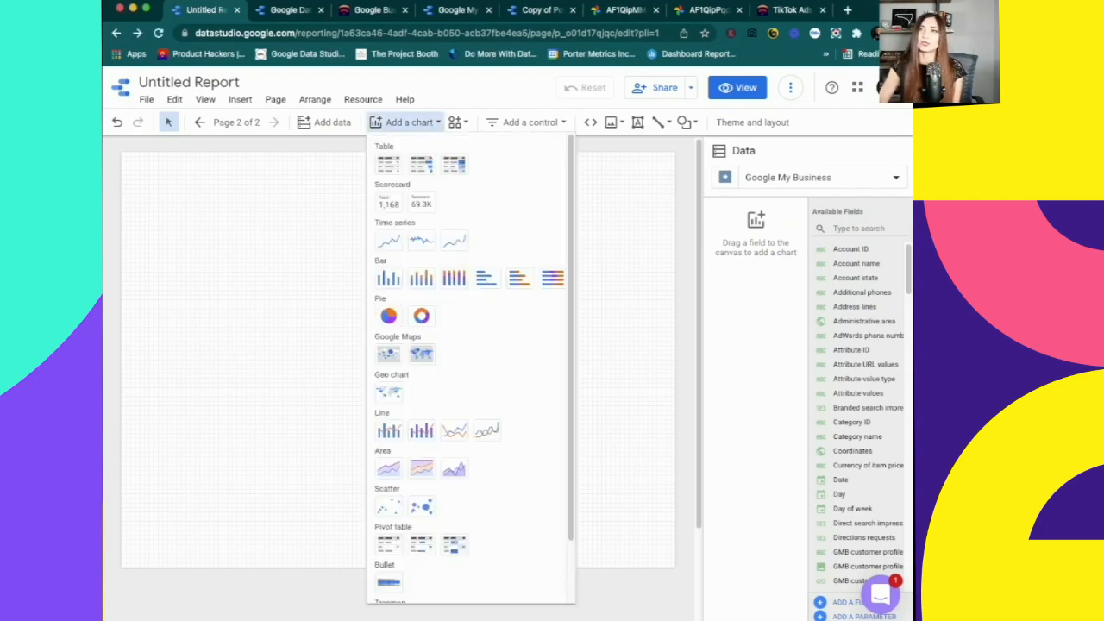
pyautogui.click(486, 430)
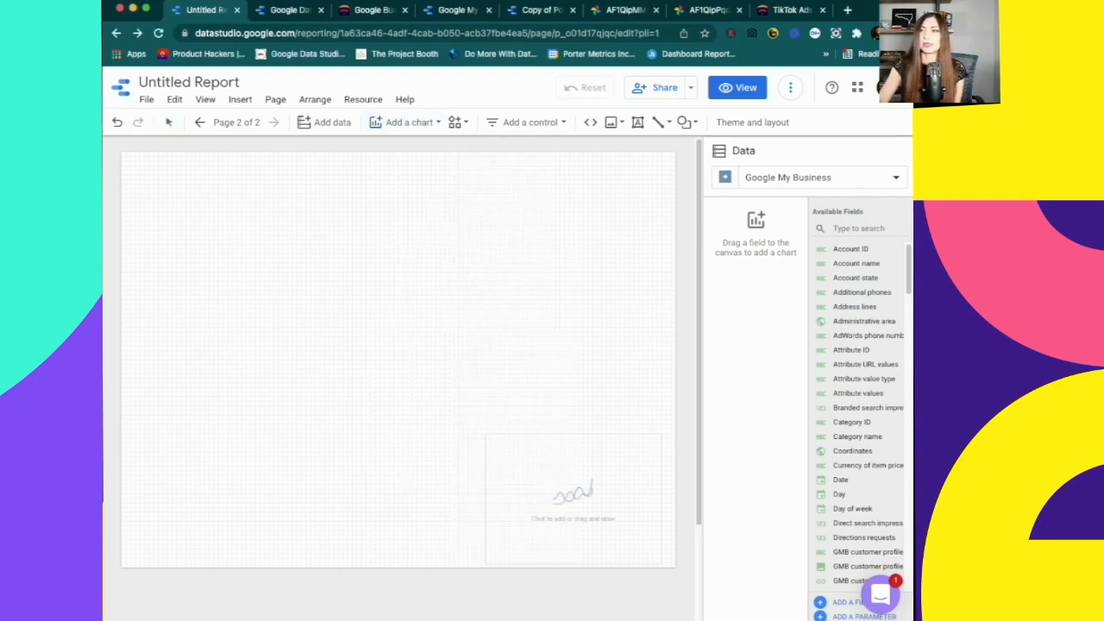
pyautogui.moveTo(186, 241)
pyautogui.mouseDown()
pyautogui.moveTo(529, 387)
pyautogui.moveTo(614, 509)
pyautogui.mouseUp()
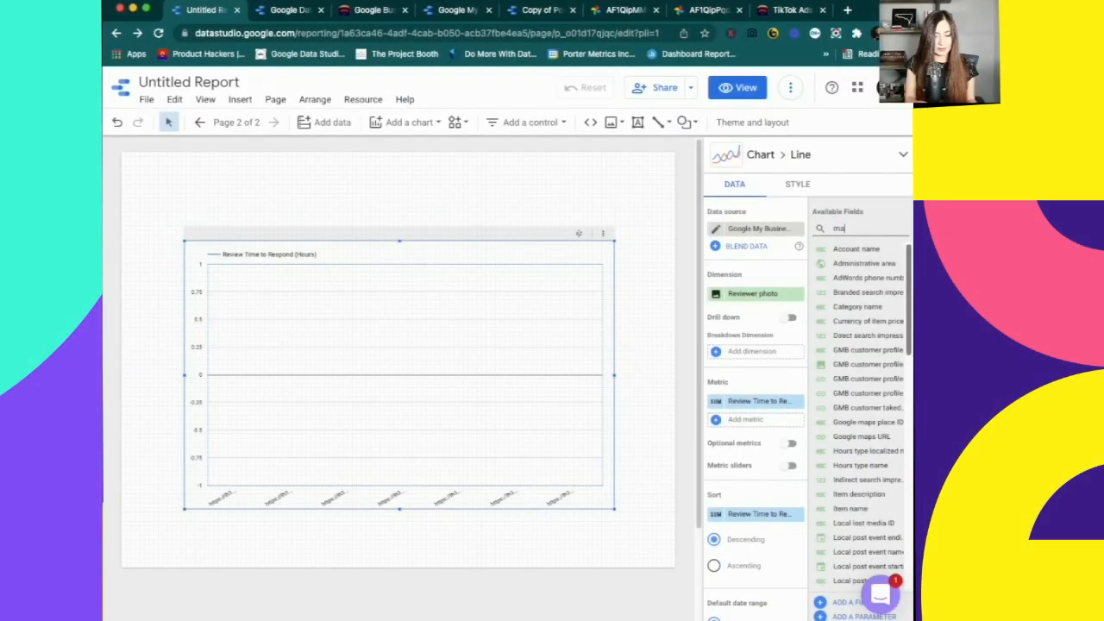
# Set the line chart's dimension to Date and its metrics to Views on maps, Views on search and Total views.
pyautogui.write('views')
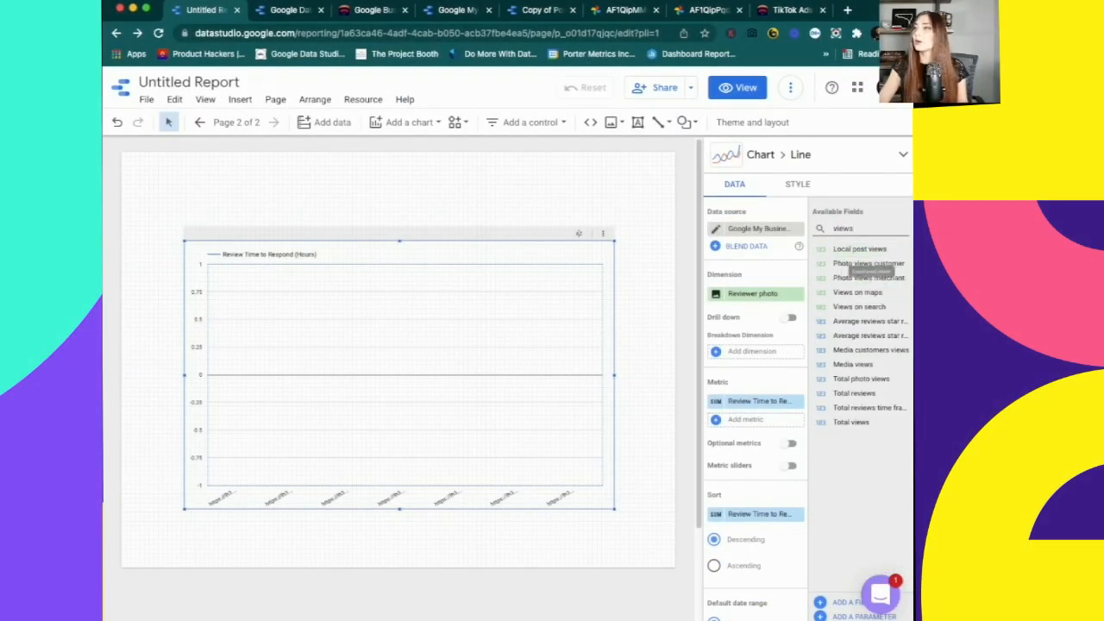
pyautogui.moveTo(857, 292); pyautogui.dragTo(756, 401)
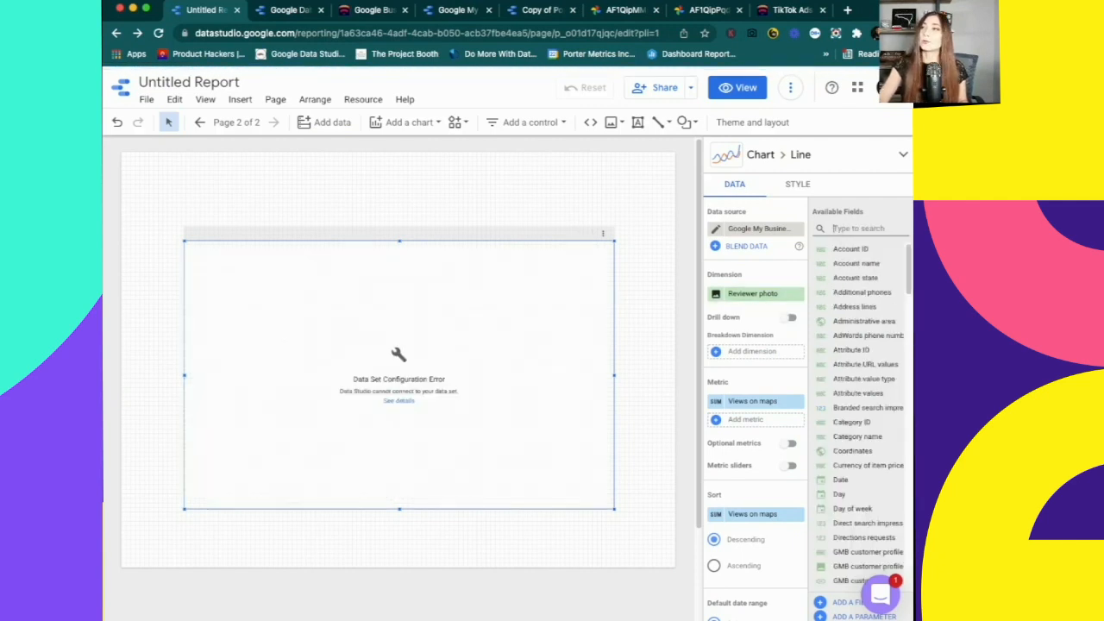
pyautogui.write('date')
pyautogui.moveTo(841, 248); pyautogui.dragTo(756, 293)
pyautogui.write('ve')
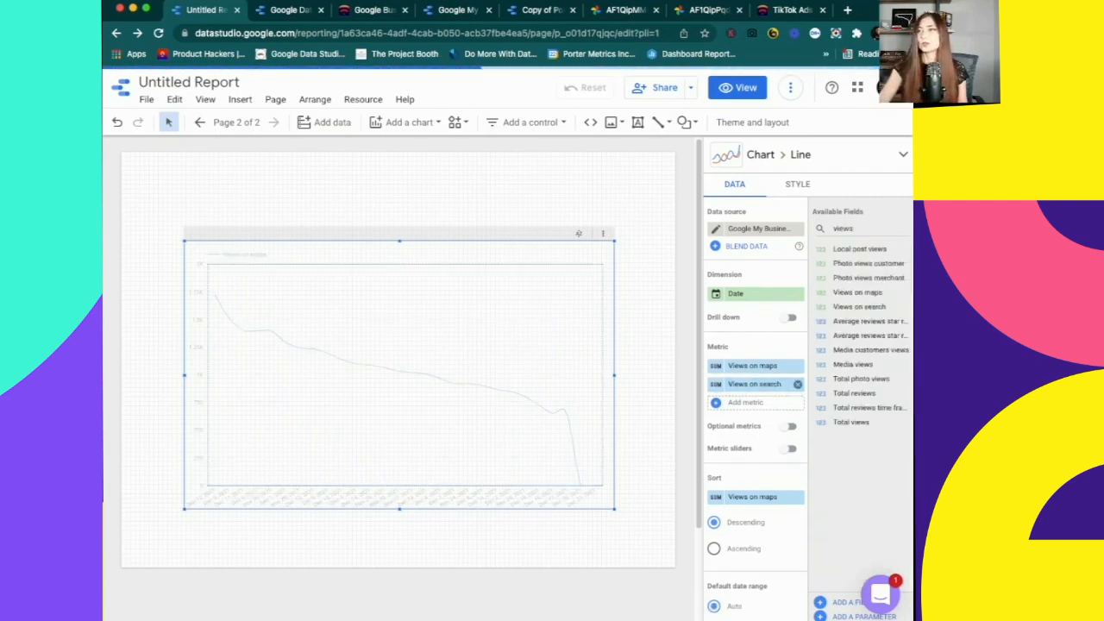
pyautogui.moveTo(852, 422); pyautogui.dragTo(752, 402)
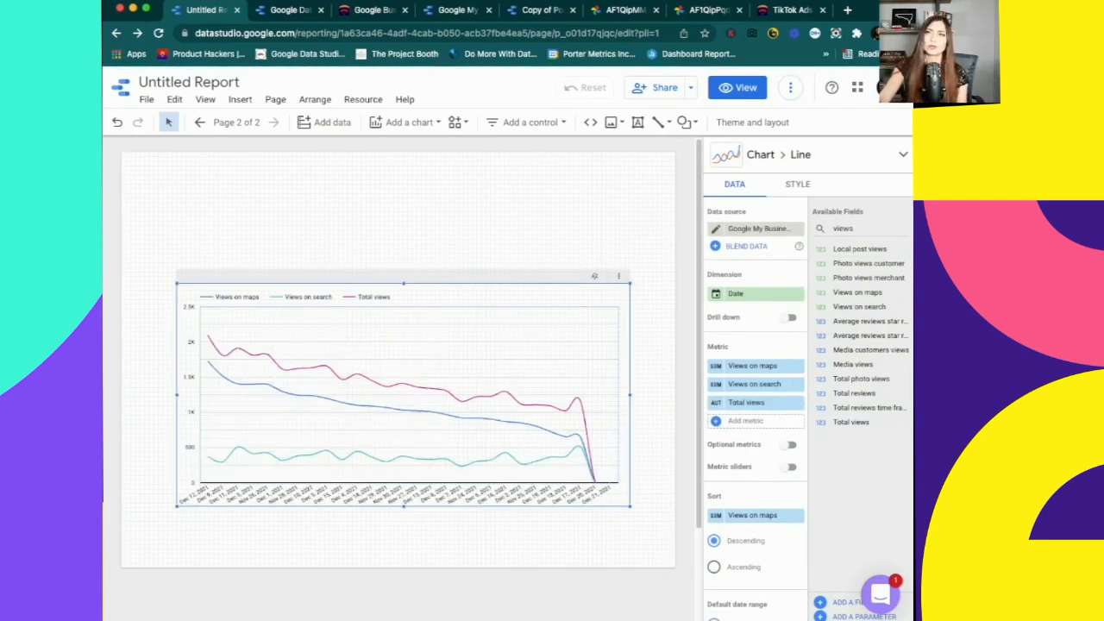
# Add scorecards for Views on search, Views on maps and Total views in a row above the line chart.
pyautogui.click(409, 123)
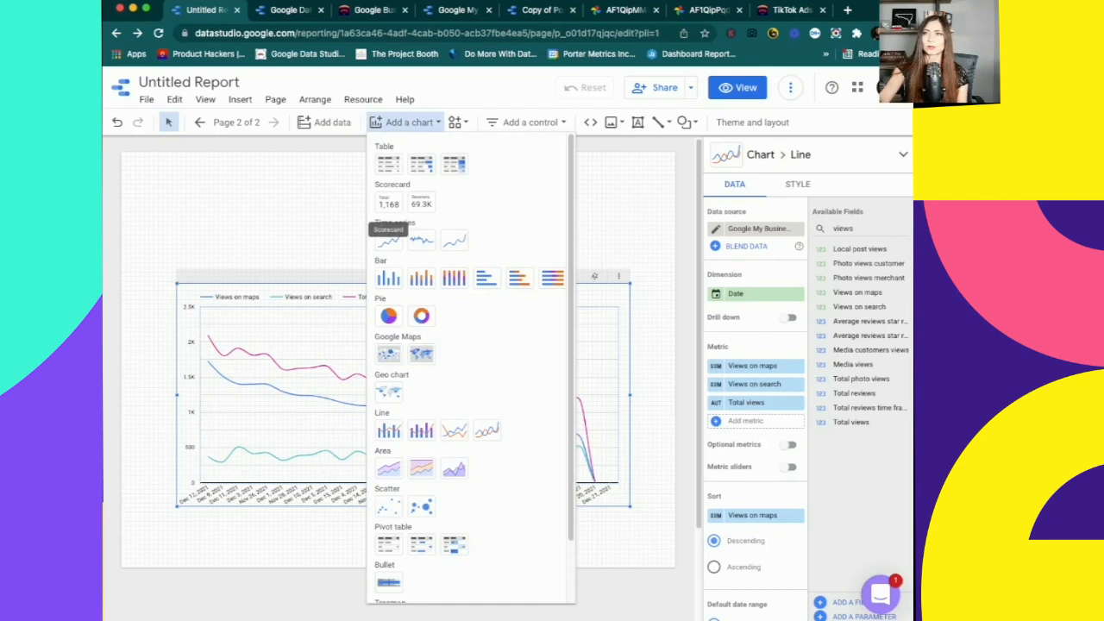
pyautogui.click(387, 198)
pyautogui.moveTo(167, 185); pyautogui.dragTo(301, 233)
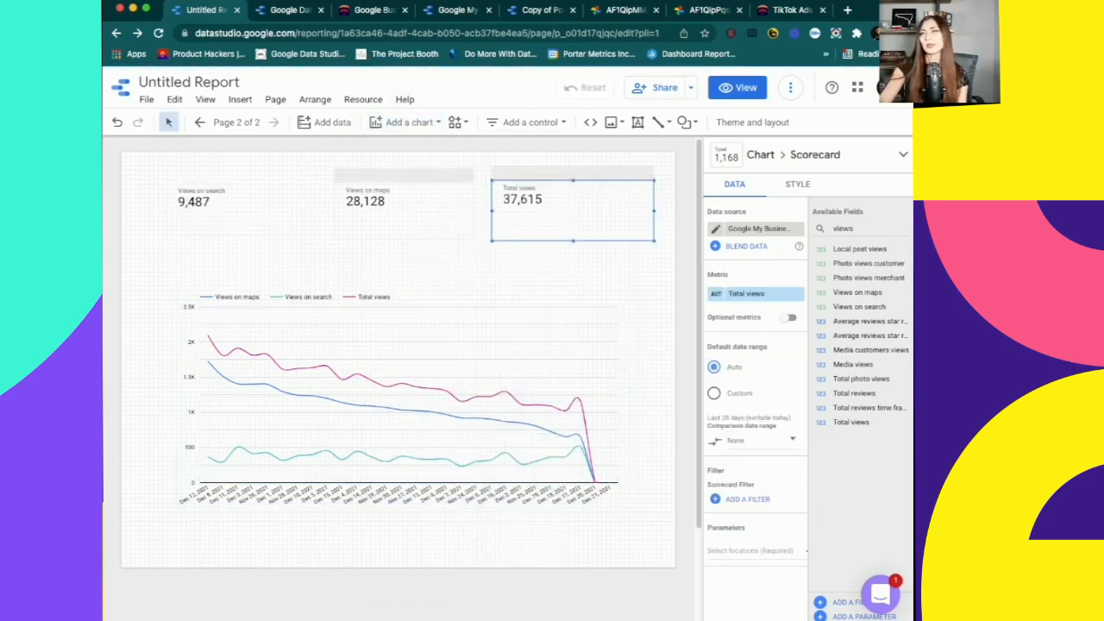
# Reorder the scorecards as Total views, Views on maps and Views on search, narrow the Total views card and even out the row.
pyautogui.moveTo(573, 211); pyautogui.dragTo(255, 248)
pyautogui.moveTo(207, 200); pyautogui.dragTo(552, 221)
pyautogui.moveTo(572, 227); pyautogui.dragTo(550, 213)
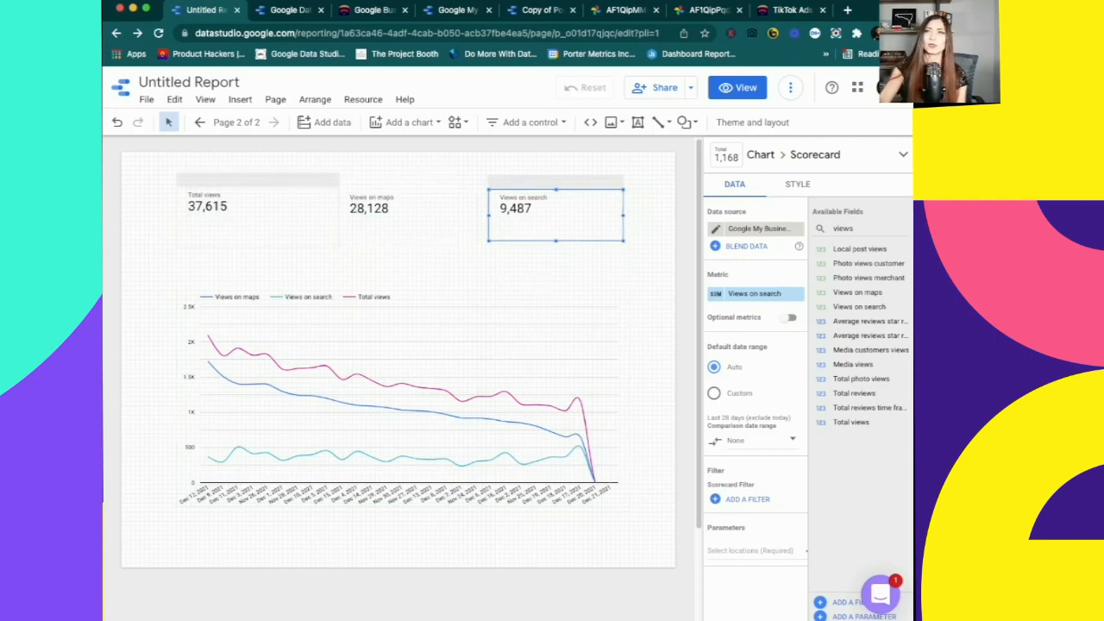
pyautogui.click(258, 216)
pyautogui.moveTo(339, 249); pyautogui.dragTo(274, 245)
pyautogui.moveTo(397, 220); pyautogui.dragTo(359, 214)
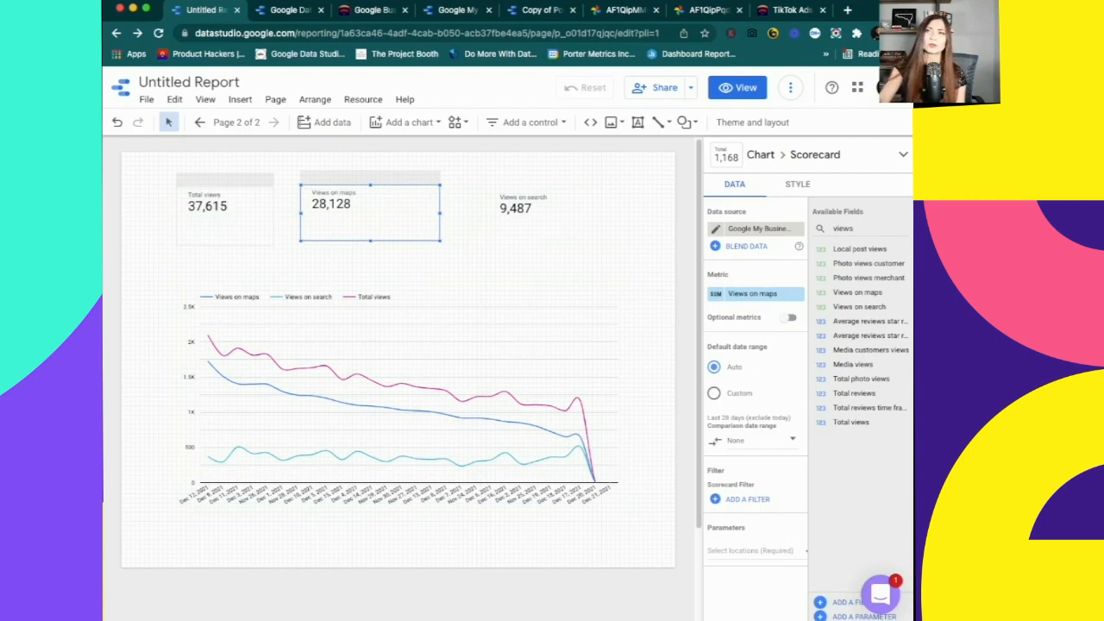
pyautogui.moveTo(545, 216); pyautogui.dragTo(507, 211)
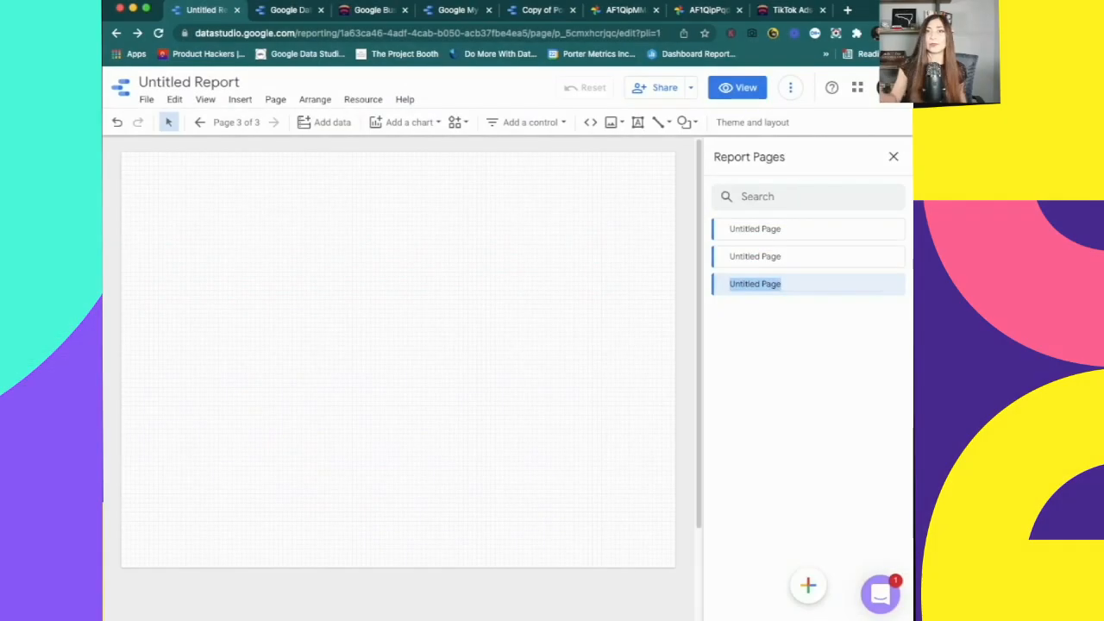
# Rename the third report page as Activity Report.
pyautogui.write('Activit')
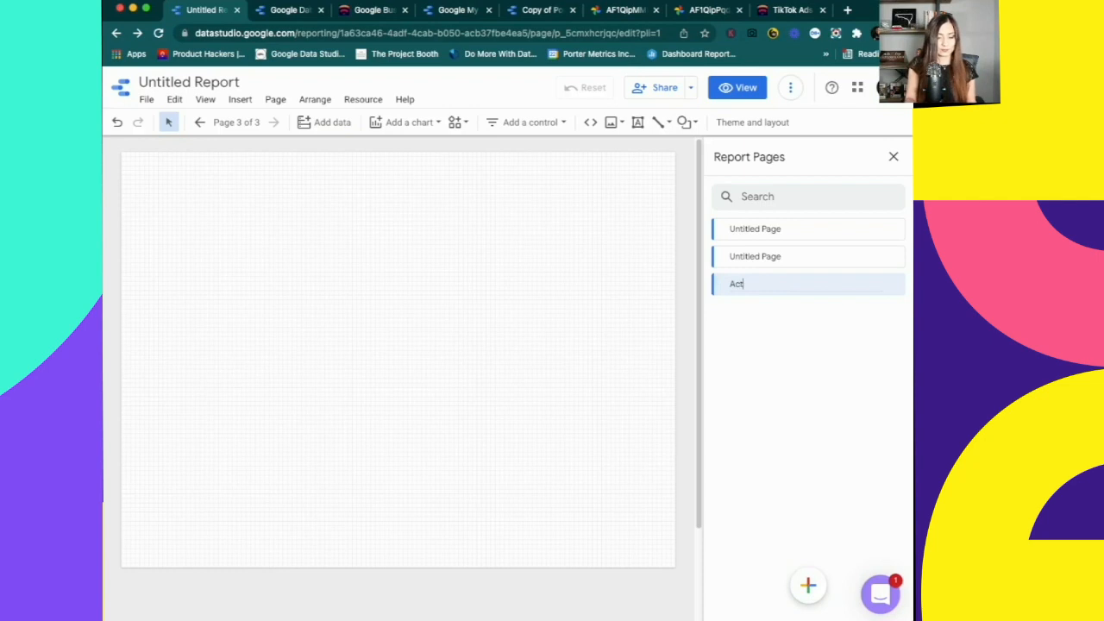
pyautogui.write('y')
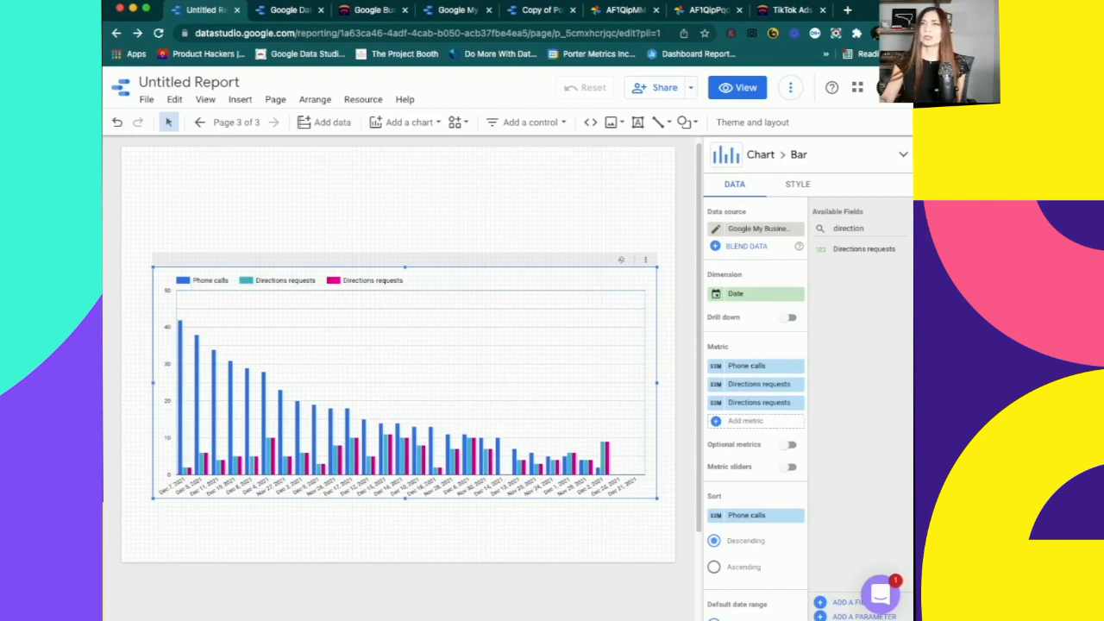
# Insert a scorecard on the page with the Phone calls and Directions requests bar chart.
pyautogui.scroll(-1, 399, 379)
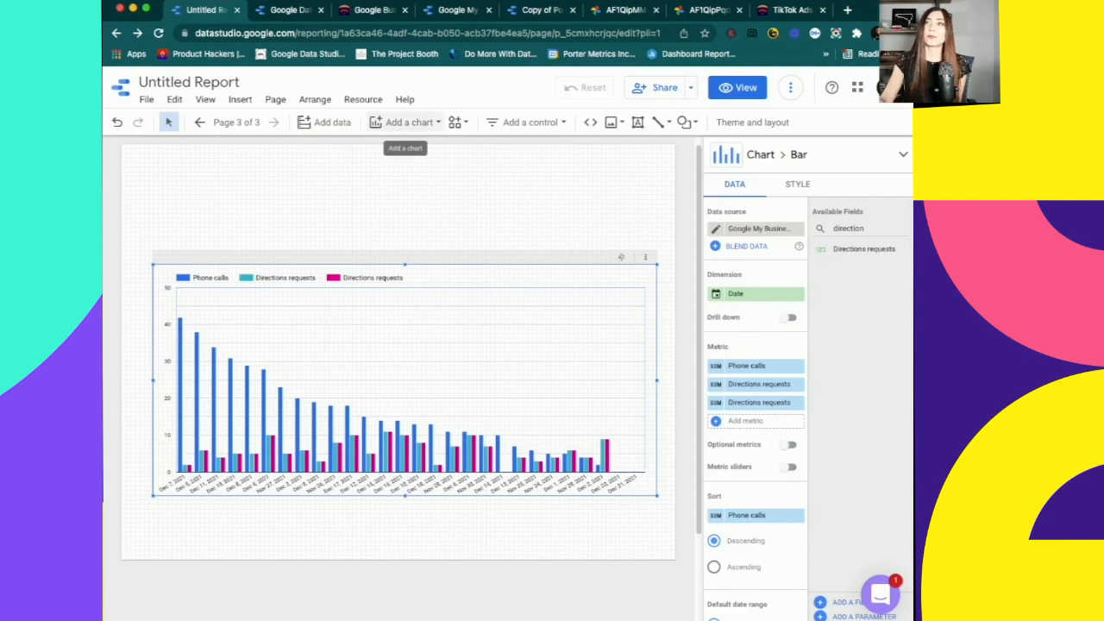
pyautogui.click(409, 122)
pyautogui.click(388, 203)
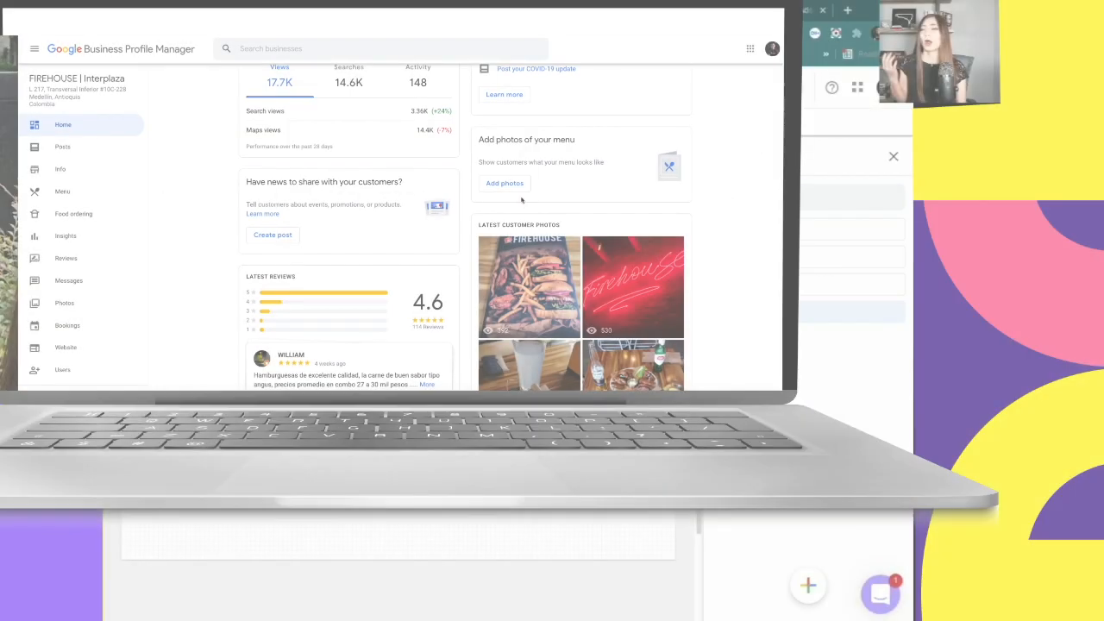
# In Google Business Profile Manager, go to the business's photos by owner and open the Post photos dialog.
pyautogui.scroll(-2, 549, 274)
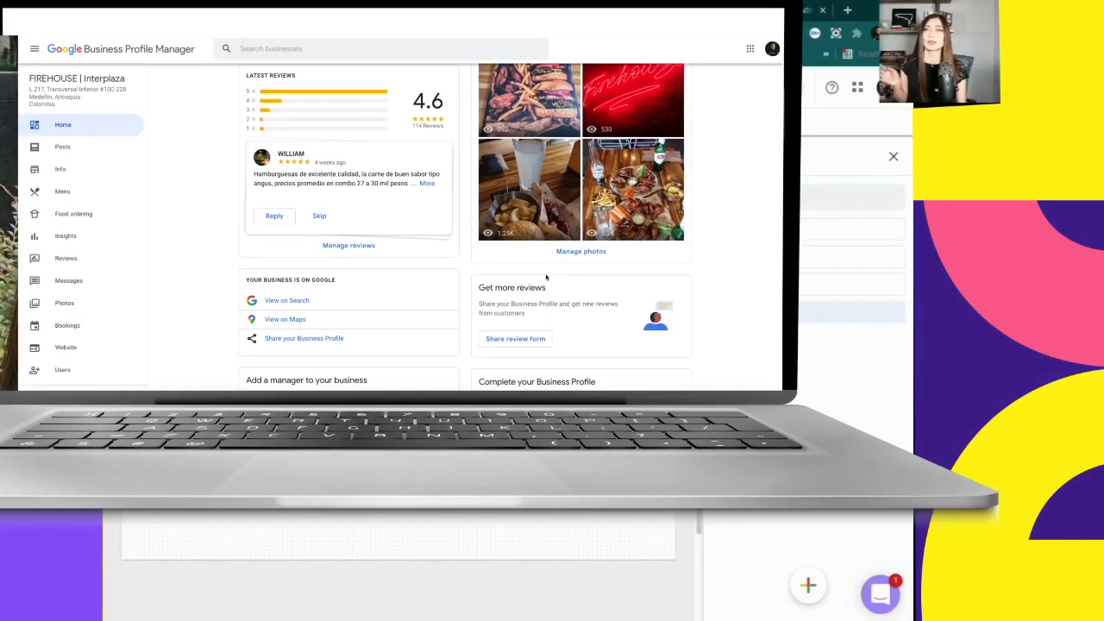
pyautogui.click(581, 242)
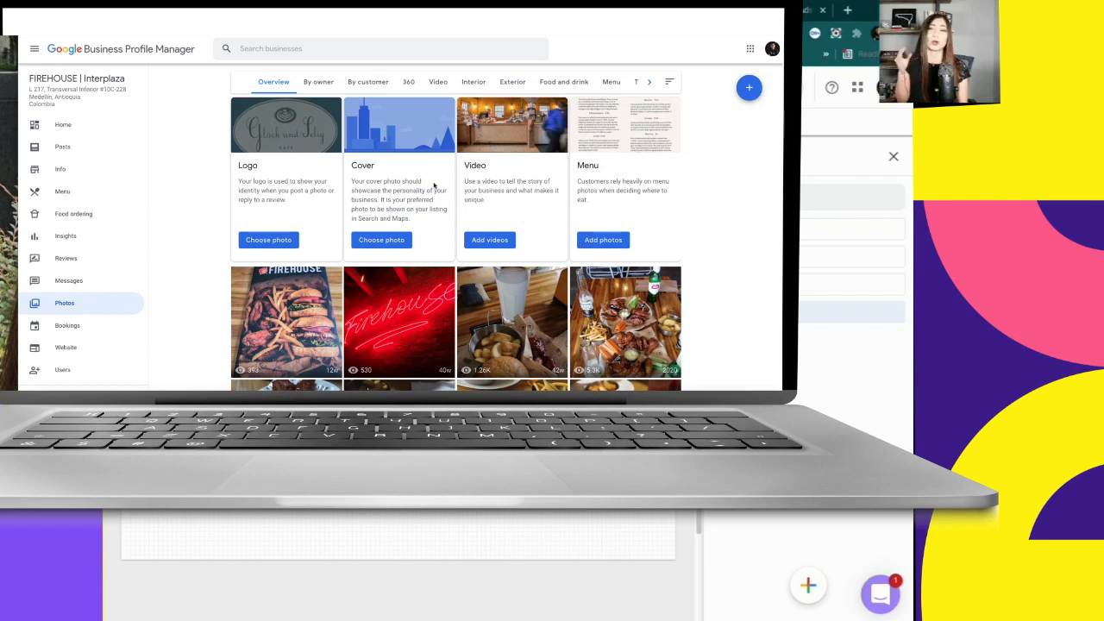
pyautogui.click(330, 82)
pyautogui.click(468, 255)
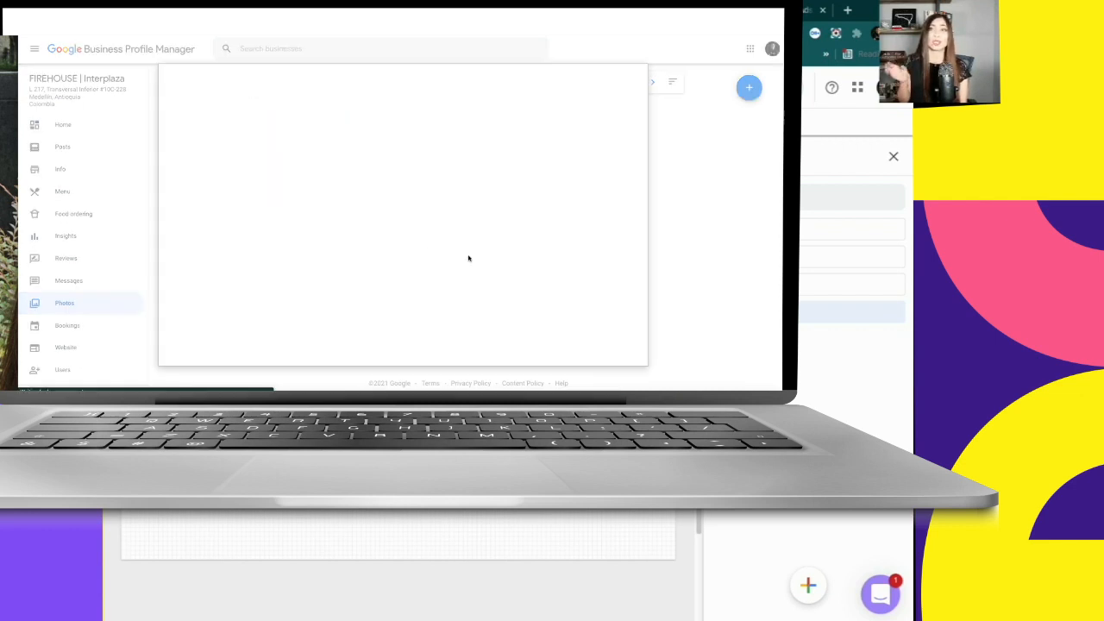
# Choose vegan avocado toast.jpeg from the Downloads folder as the photo to post.
pyautogui.click(398, 227)
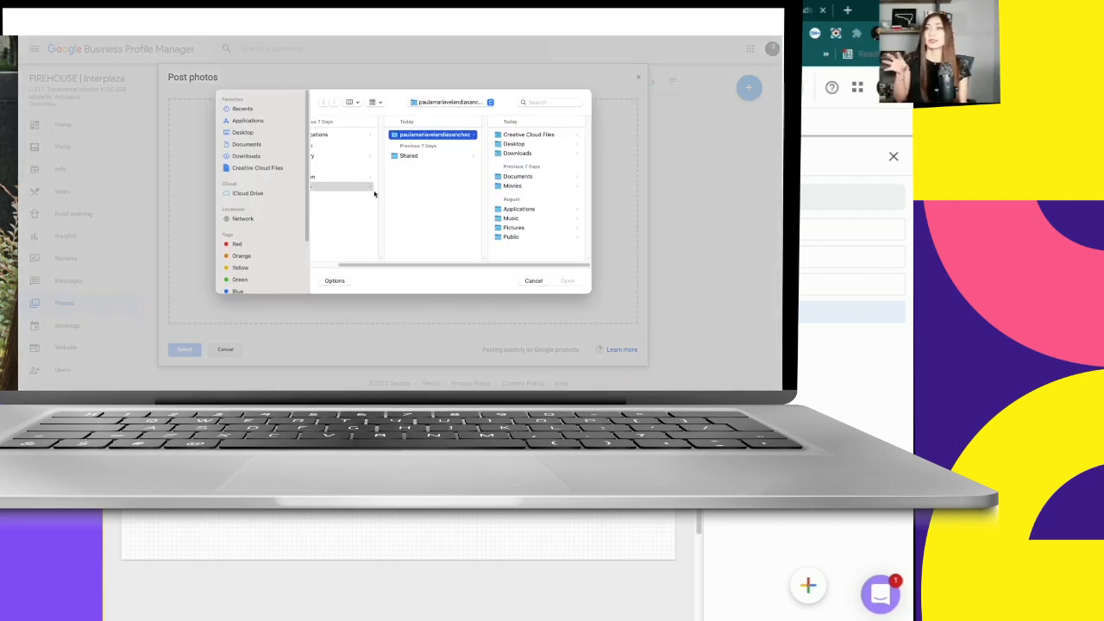
pyautogui.moveTo(351, 266); pyautogui.dragTo(321, 266)
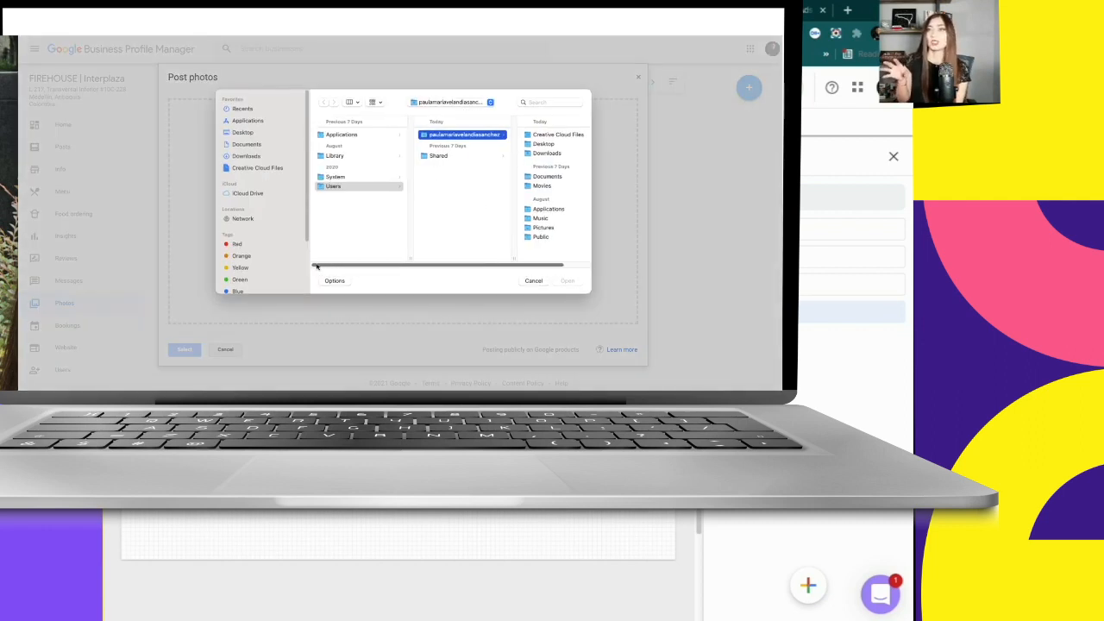
pyautogui.click(248, 154)
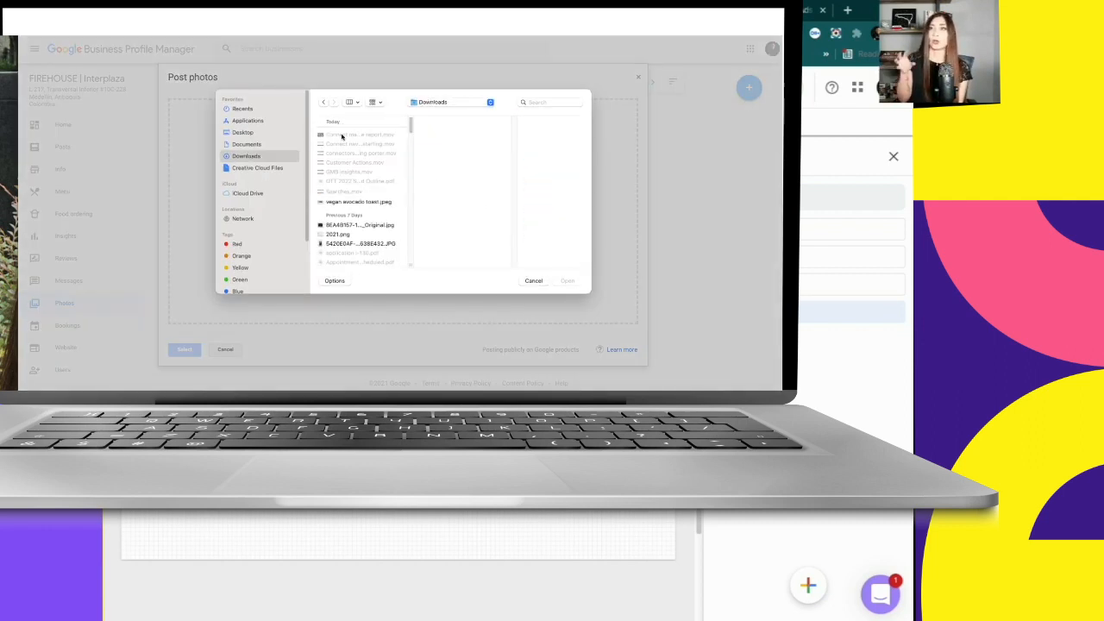
pyautogui.click(352, 202)
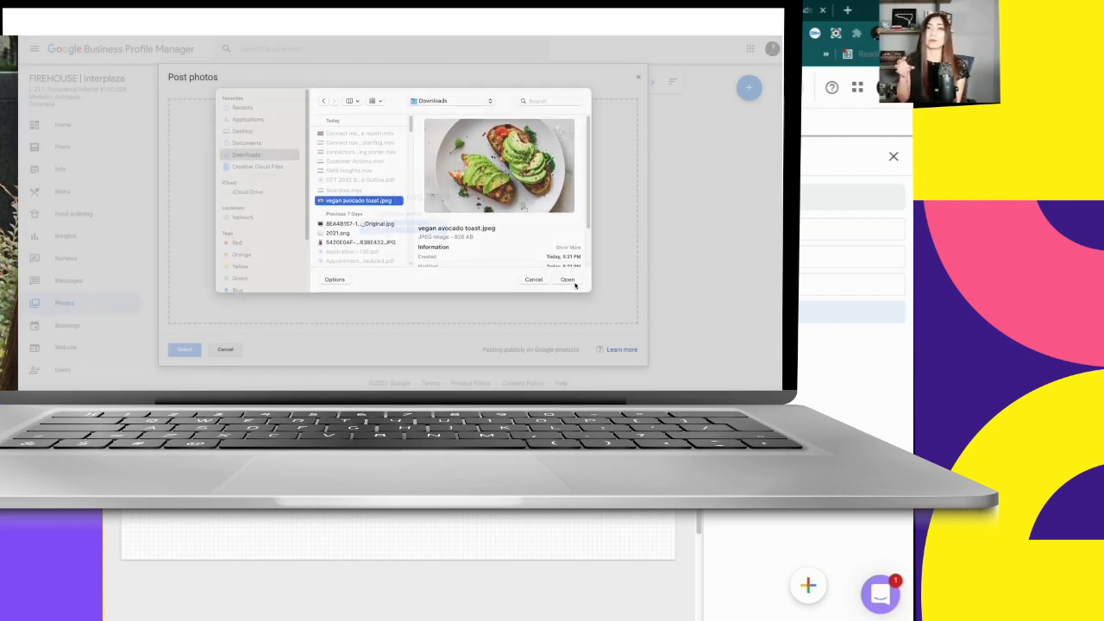
pyautogui.click(572, 281)
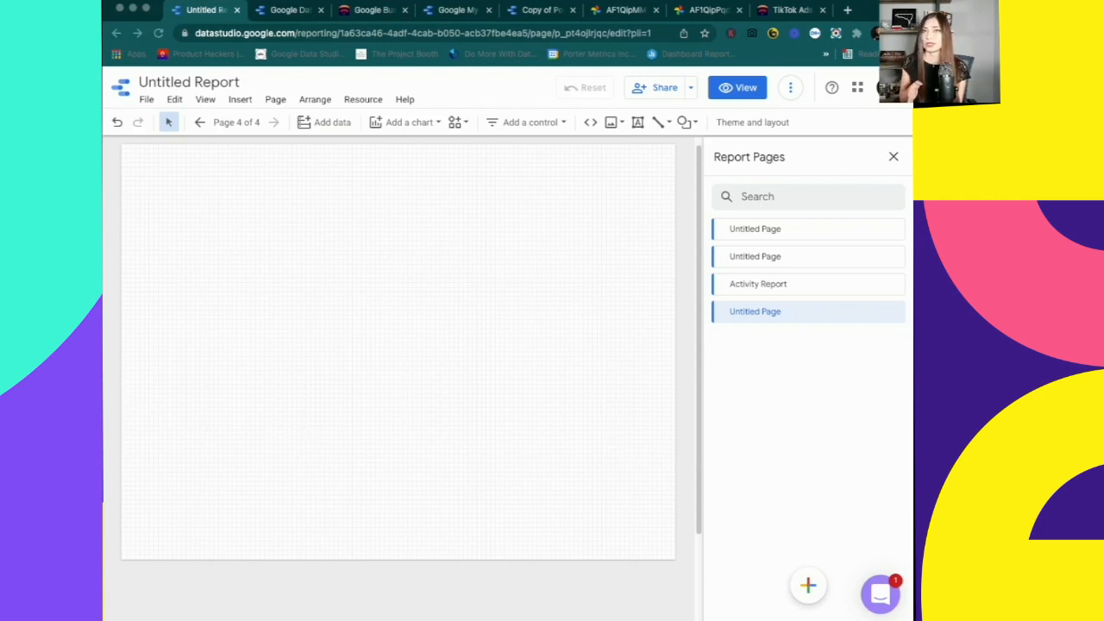
# Paste the items Dimensions title and the table of Item name, Item description and Price item onto the report's fourth page.
pyautogui.hotkey('ctrl', 'v')
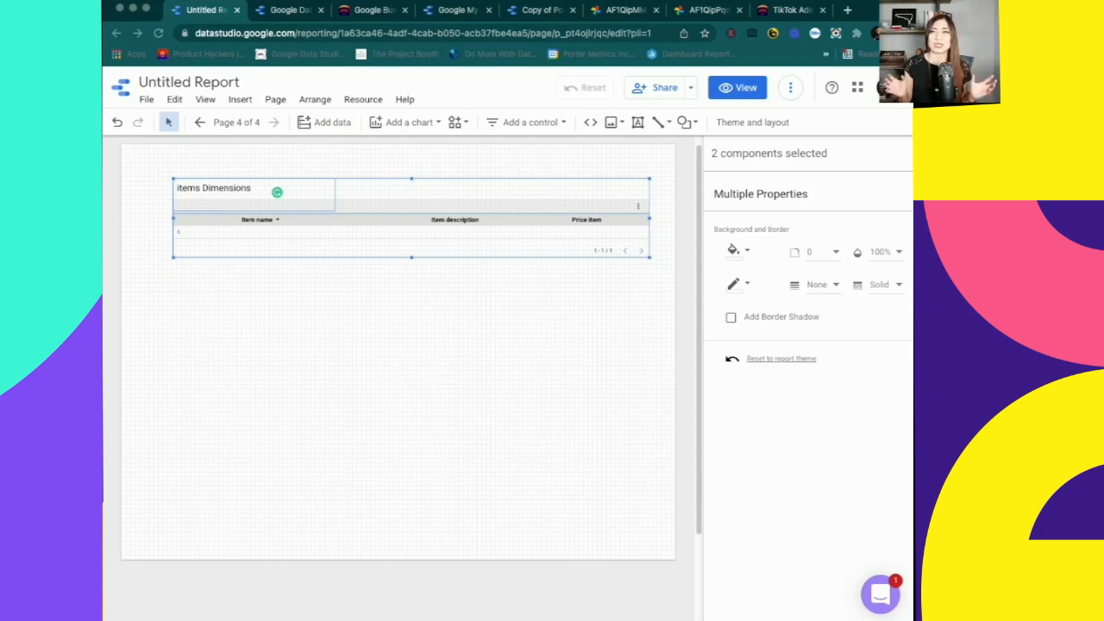
pyautogui.click(276, 191)
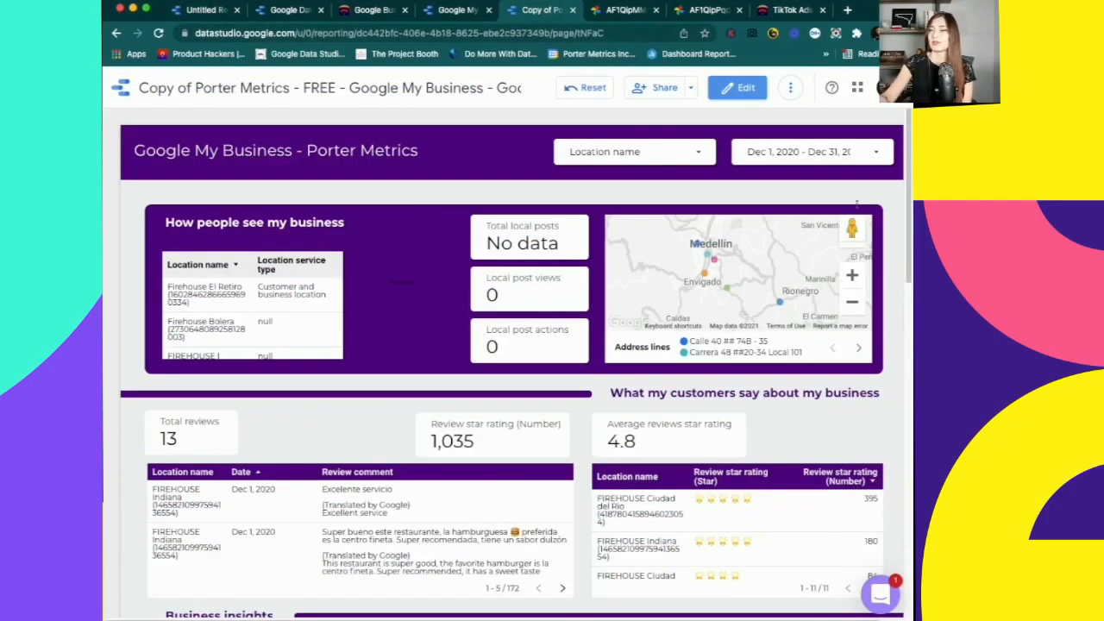
# Review the people-sharing options of the Porter Metrics report copy, close them, and open its Download as PDF options.
pyautogui.click(656, 88)
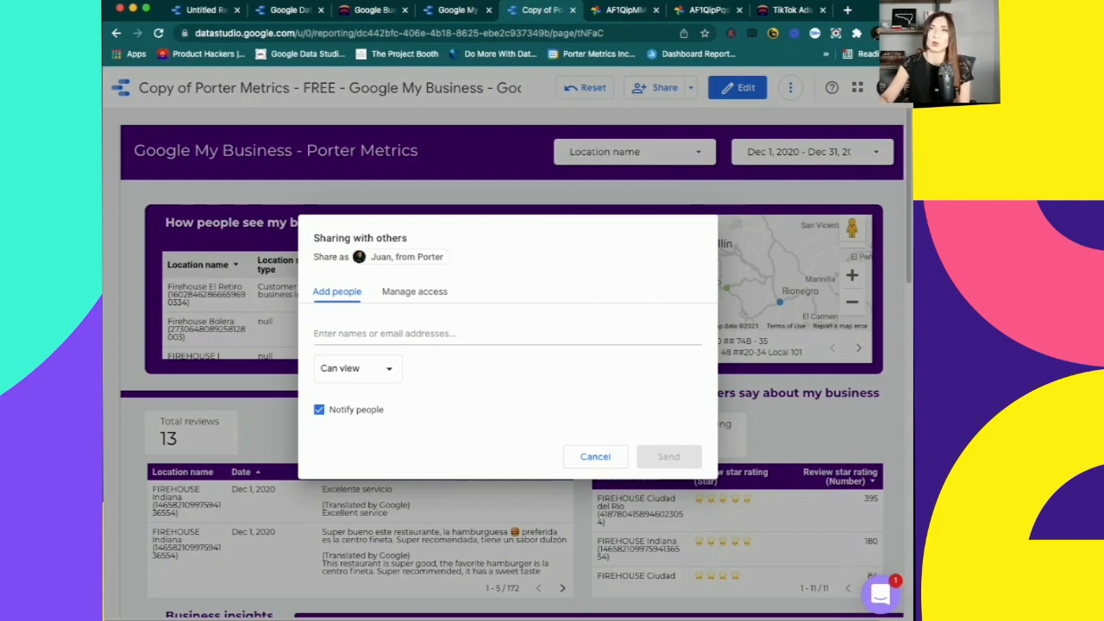
pyautogui.click(595, 457)
pyautogui.click(691, 88)
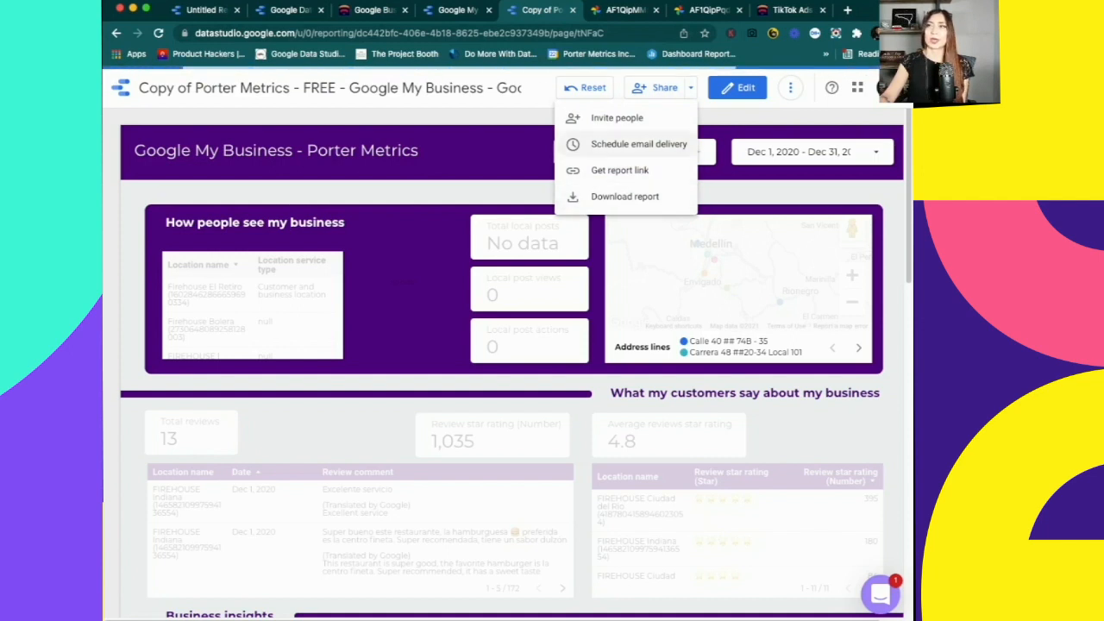
pyautogui.click(624, 197)
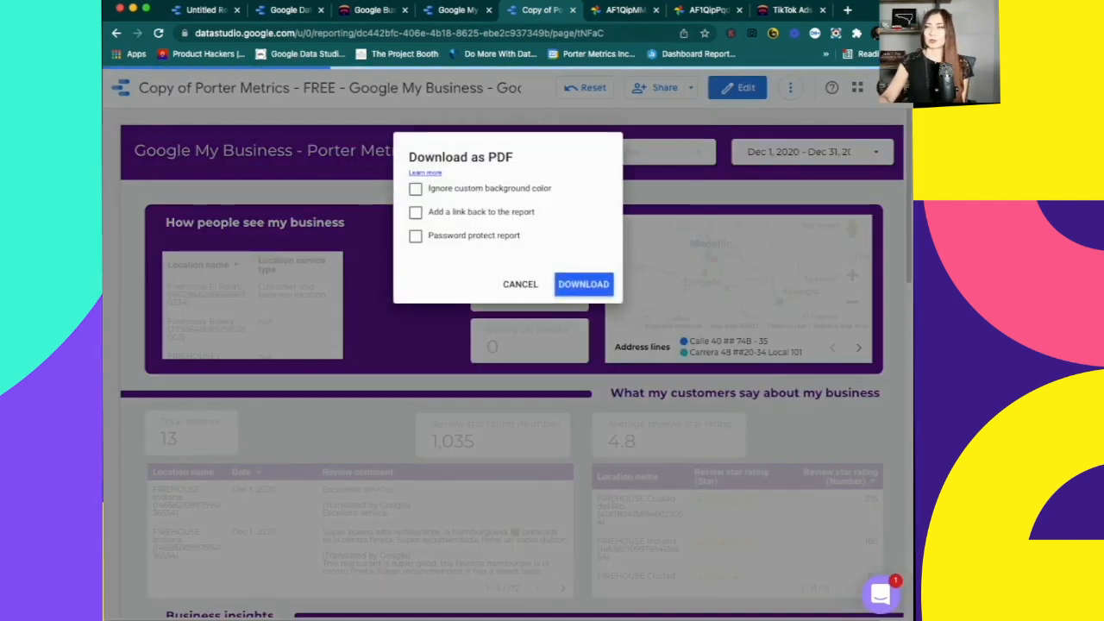